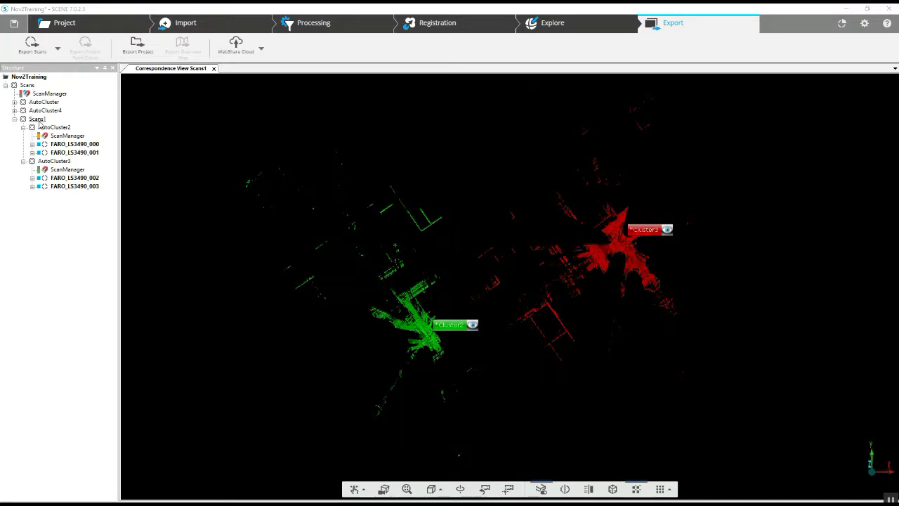
# - Highlight the Scans1 cluster and its AutoCluster2 subcluster to see which scans they cover in the correspondence view
pyautogui.click(37, 119)
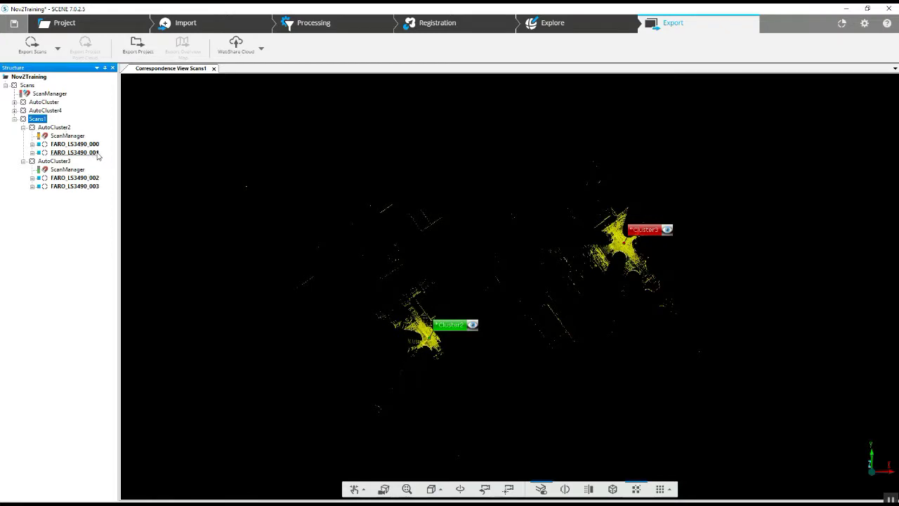
pyautogui.click(99, 177)
pyautogui.click(454, 327)
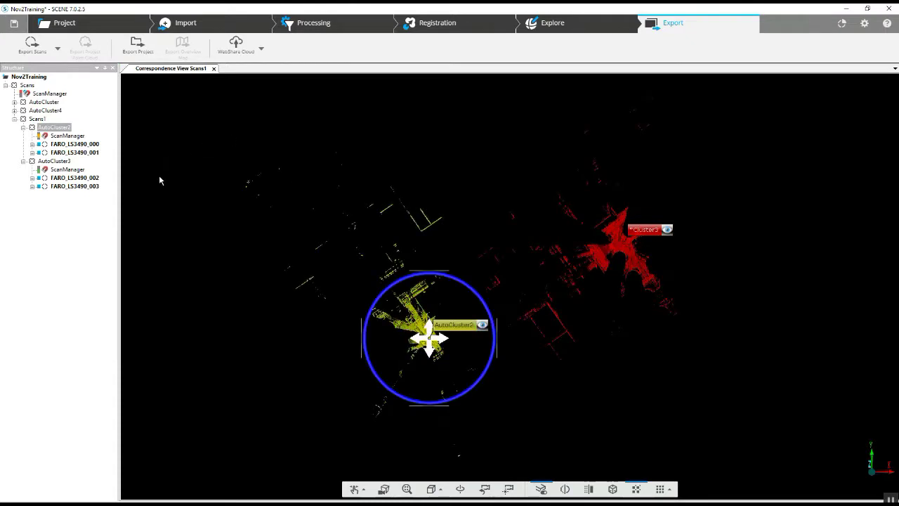
pyautogui.click(469, 189)
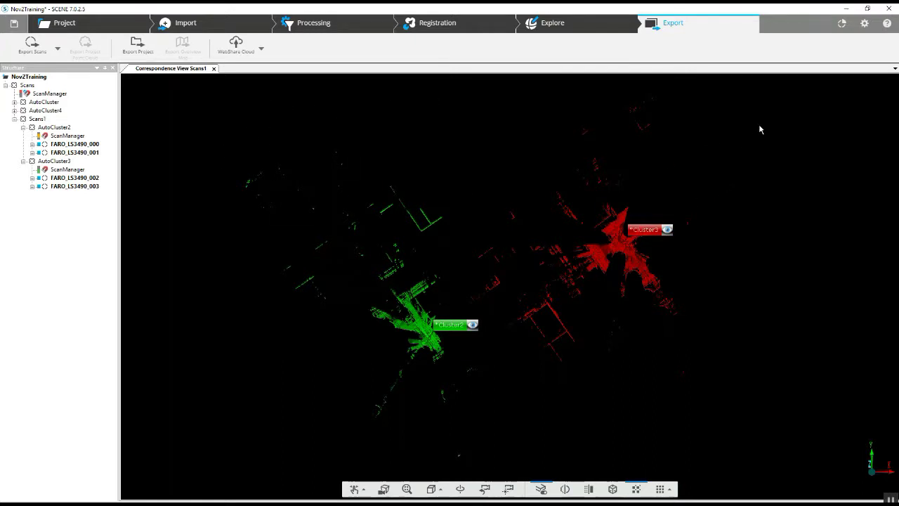
# - Switch to the classic user interface and load scans FARO_LS3490_001 and FARO_LS3490_002 into a correspondence split view for Scans1
pyautogui.click(865, 26)
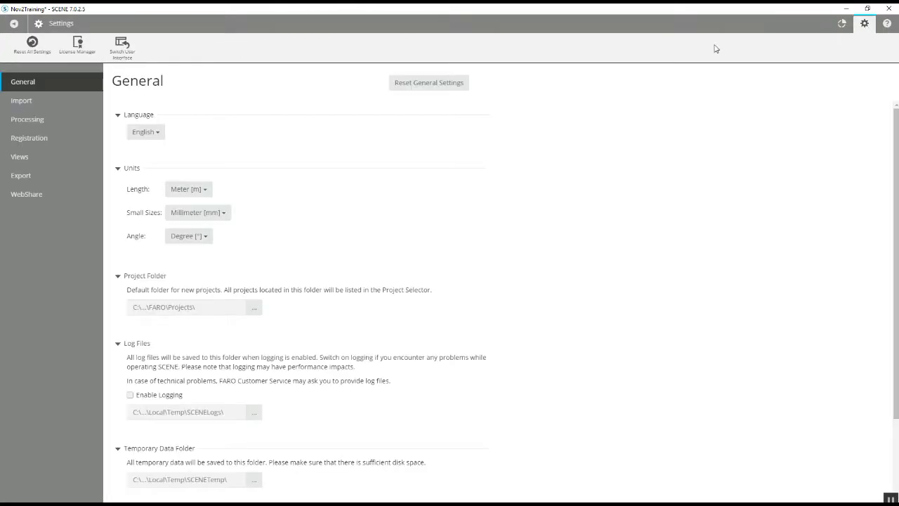
pyautogui.click(120, 46)
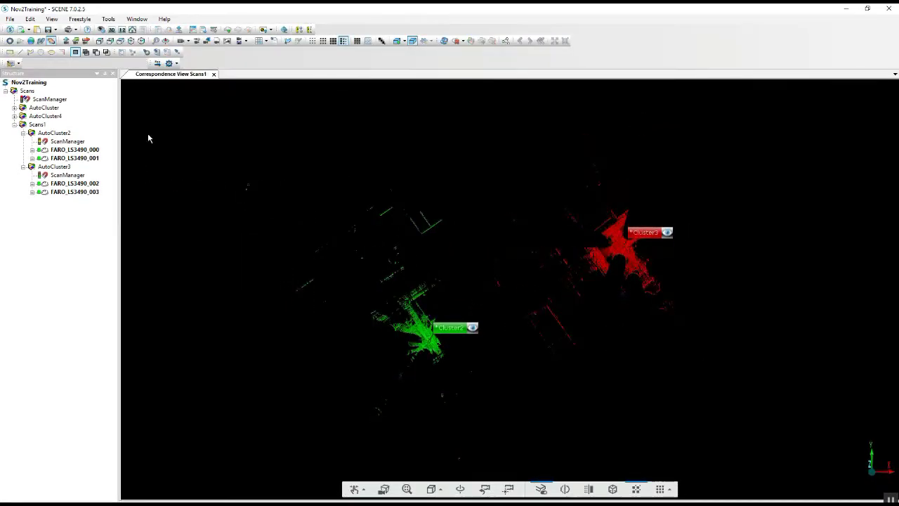
pyautogui.click(122, 30)
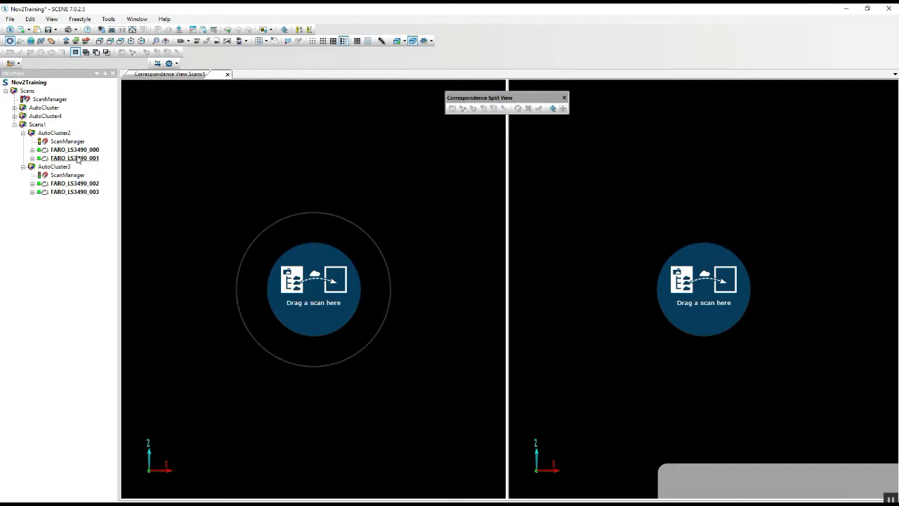
pyautogui.moveTo(83, 159); pyautogui.dragTo(635, 181)
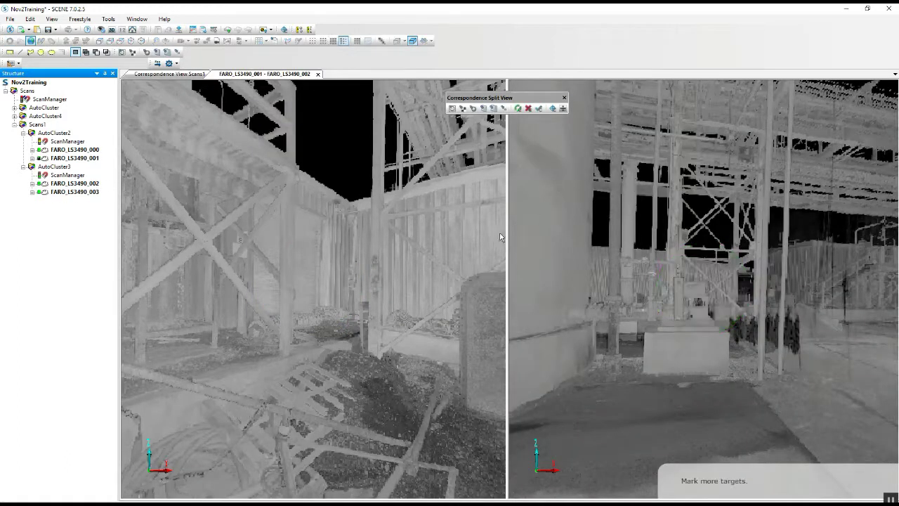
# - Examine both scans for surfaces they share, comparing the compressor trailer, tanks and pipe rack from each scan position
pyautogui.moveTo(436, 279); pyautogui.dragTo(367, 300)
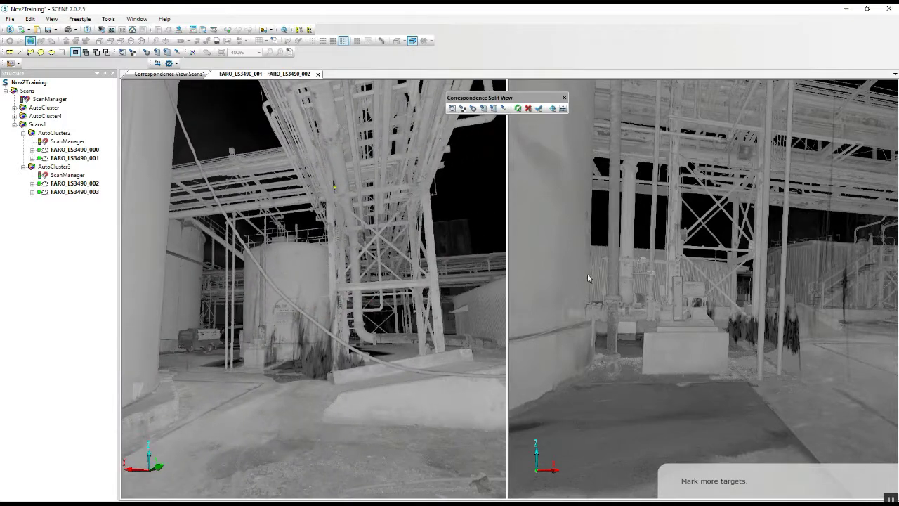
pyautogui.moveTo(737, 321); pyautogui.dragTo(630, 311)
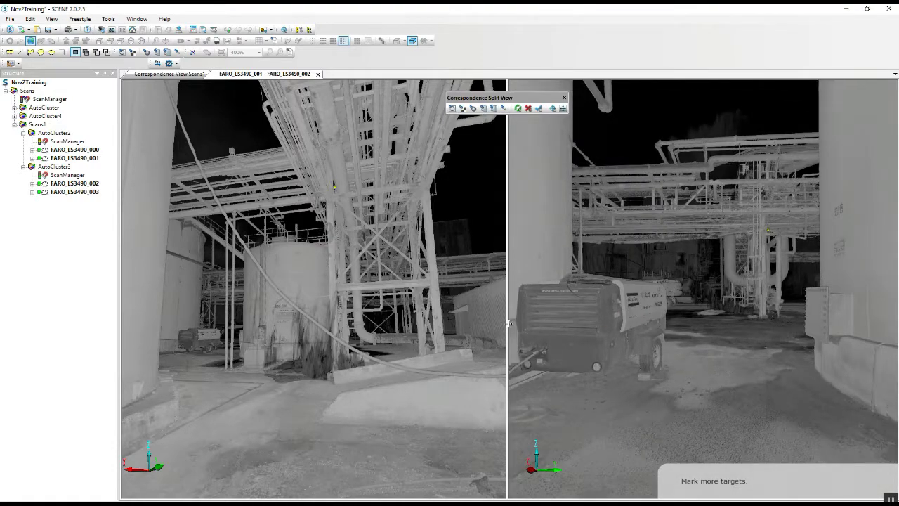
pyautogui.moveTo(508, 324); pyautogui.dragTo(488, 307)
pyautogui.moveTo(276, 304); pyautogui.dragTo(253, 300)
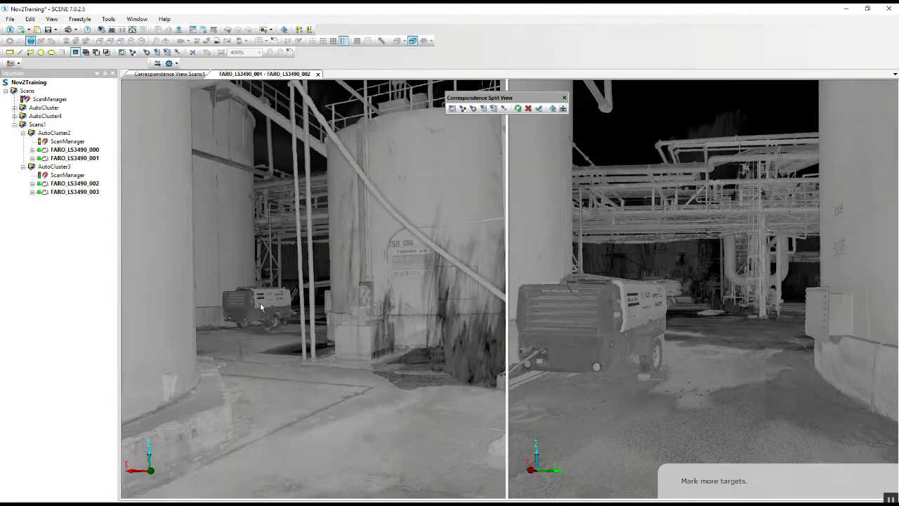
pyautogui.scroll(-3, 299, 307)
pyautogui.moveTo(301, 307); pyautogui.dragTo(284, 301)
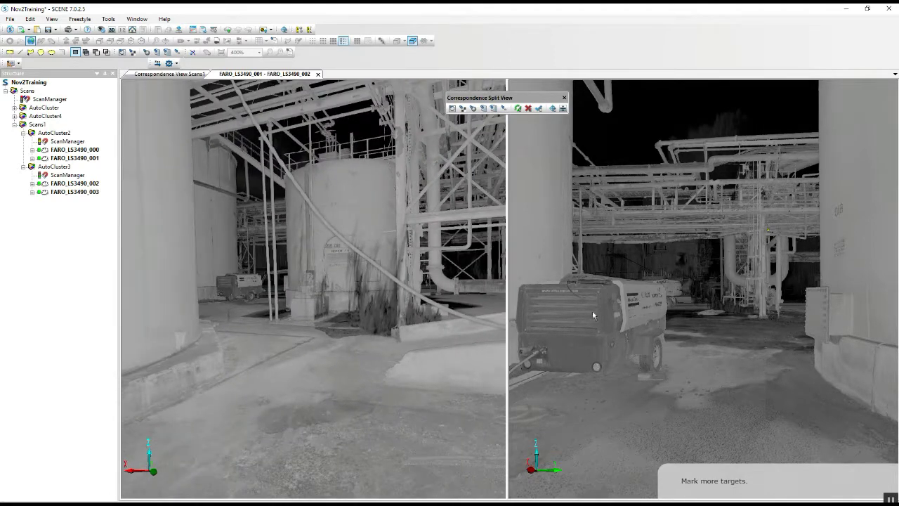
pyautogui.moveTo(638, 326); pyautogui.dragTo(560, 342)
pyautogui.moveTo(402, 322); pyautogui.dragTo(394, 319)
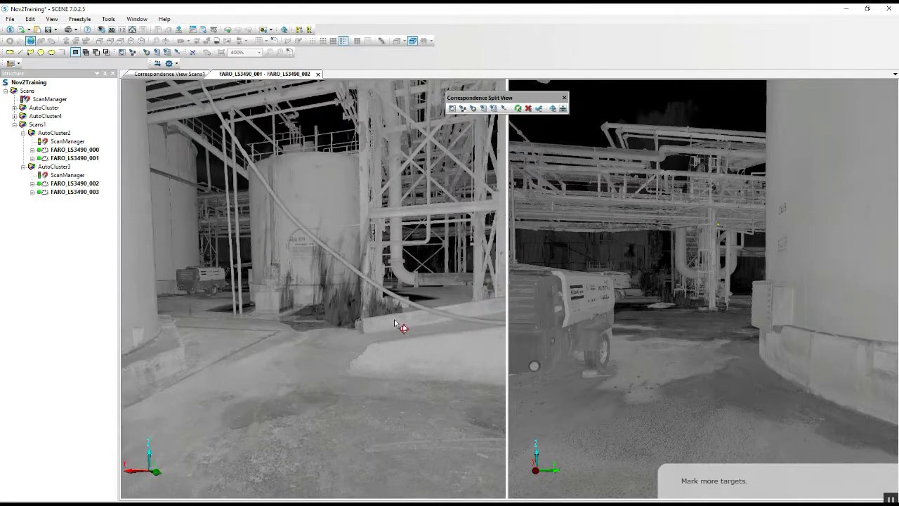
pyautogui.moveTo(339, 230); pyautogui.dragTo(342, 279)
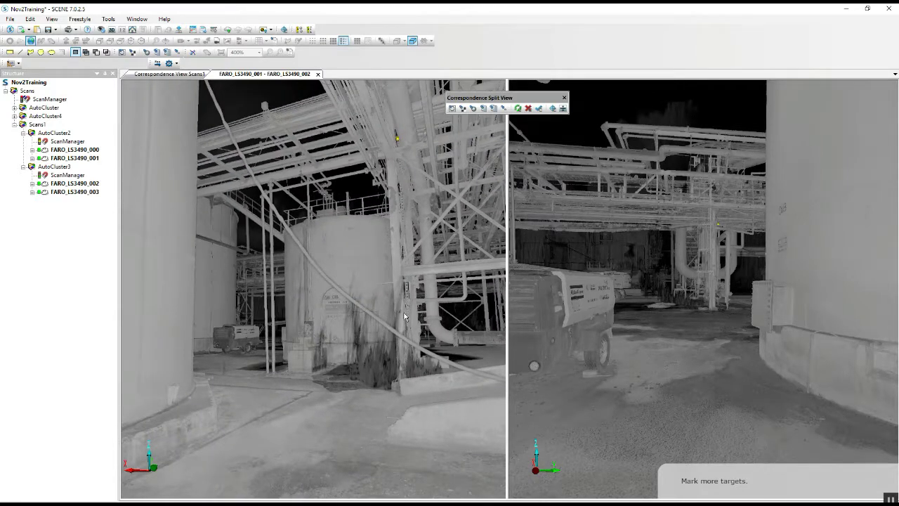
pyautogui.scroll(8, 427, 326)
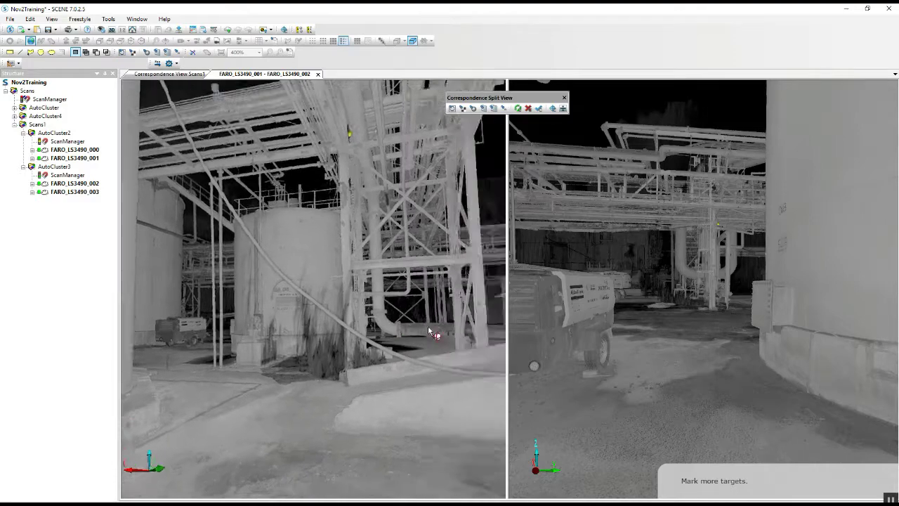
pyautogui.moveTo(327, 324); pyautogui.dragTo(298, 349)
pyautogui.scroll(-3, 309, 323)
# - Mark the face of the low concrete wall beneath the metal staircase as a plane in both scans
pyautogui.moveTo(334, 307); pyautogui.dragTo(349, 294)
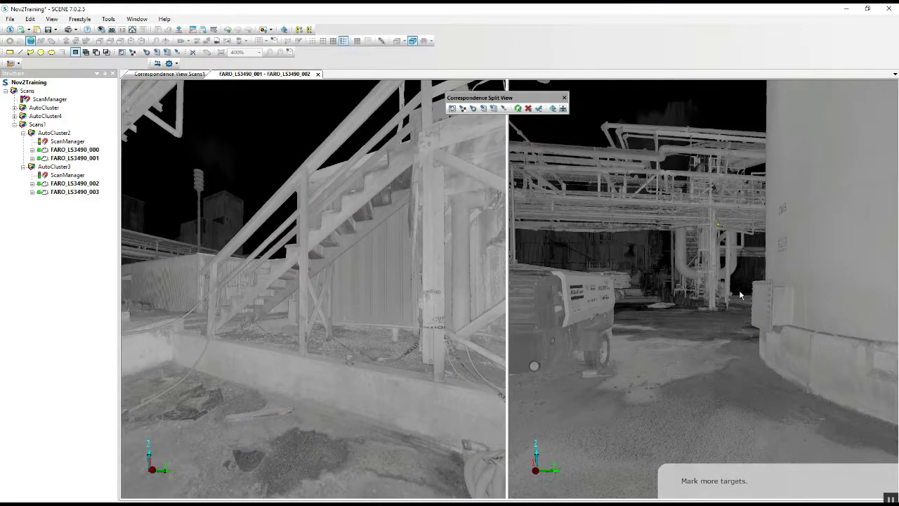
pyautogui.moveTo(741, 296)
pyautogui.mouseDown()
pyautogui.moveTo(648, 285)
pyautogui.moveTo(717, 281)
pyautogui.moveTo(605, 292)
pyautogui.moveTo(761, 285)
pyautogui.moveTo(736, 275)
pyautogui.moveTo(733, 288)
pyautogui.mouseUp()
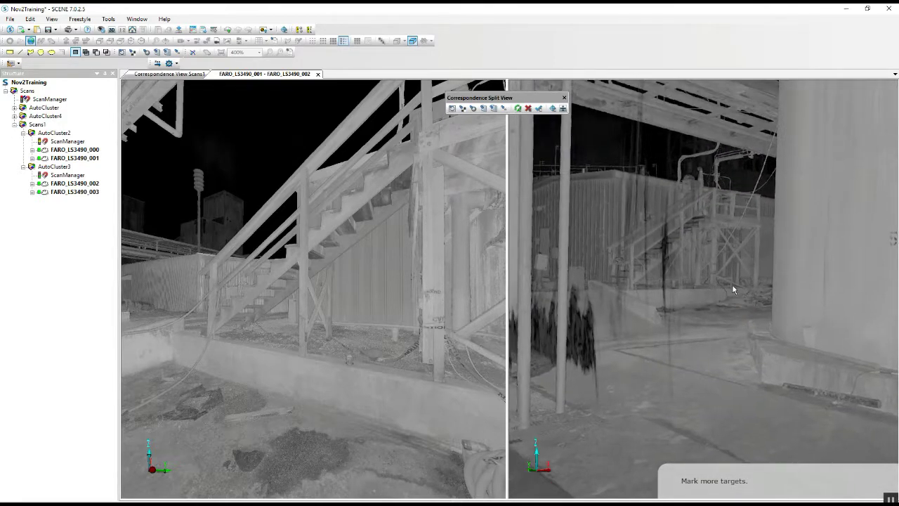
pyautogui.moveTo(421, 325); pyautogui.dragTo(472, 296)
pyautogui.moveTo(405, 322); pyautogui.dragTo(417, 296)
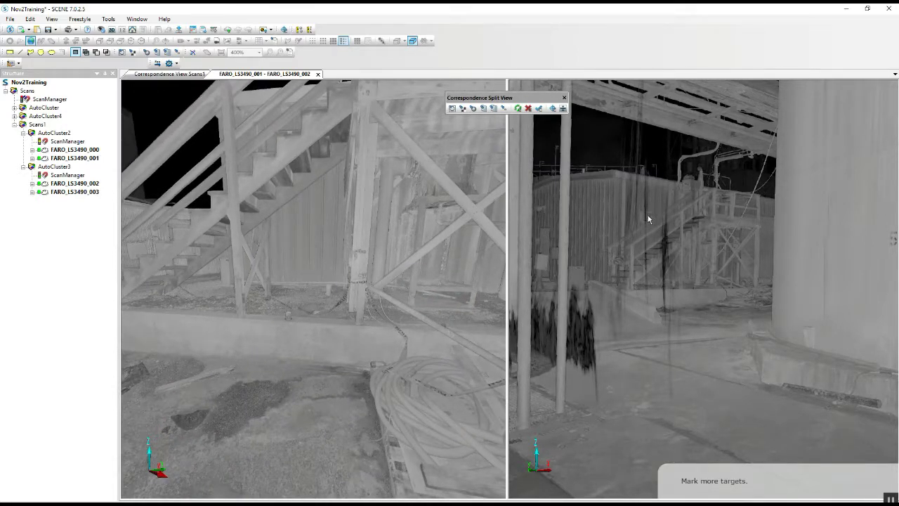
pyautogui.moveTo(648, 215); pyautogui.dragTo(654, 208)
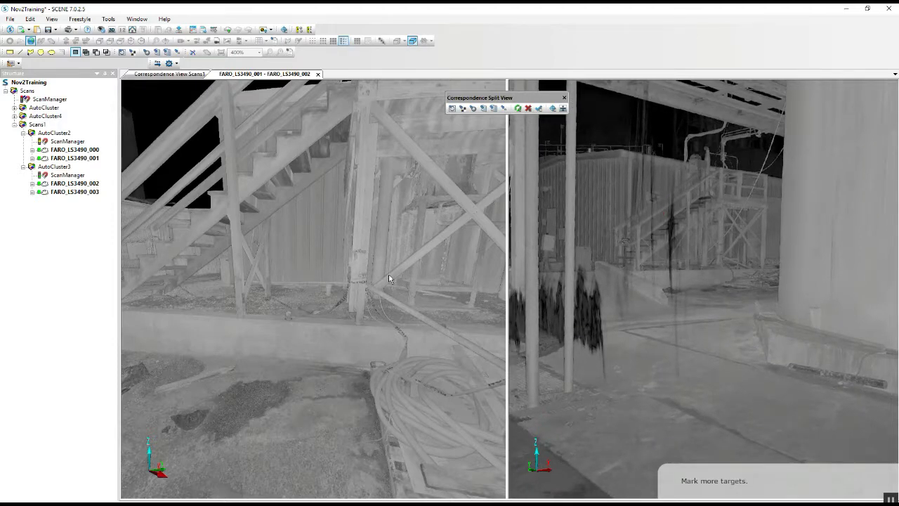
pyautogui.click(484, 108)
pyautogui.click(225, 333)
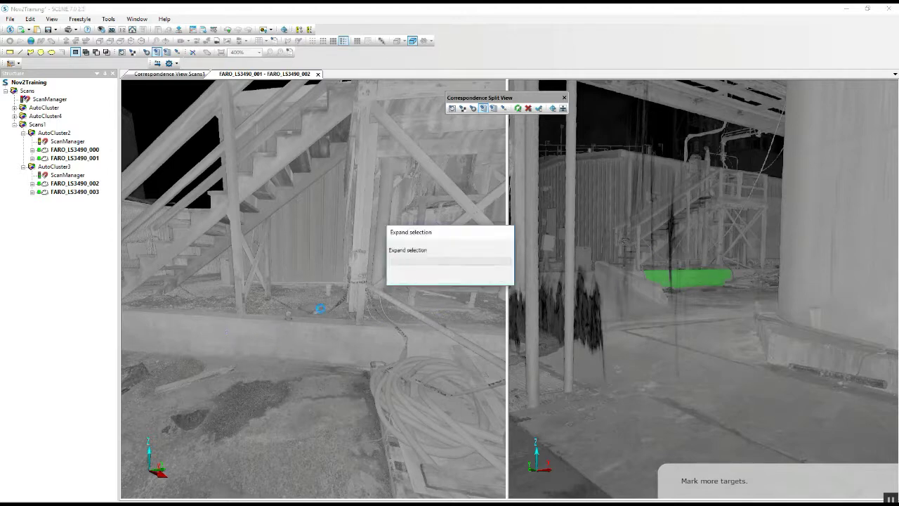
pyautogui.moveTo(318, 321); pyautogui.dragTo(347, 307)
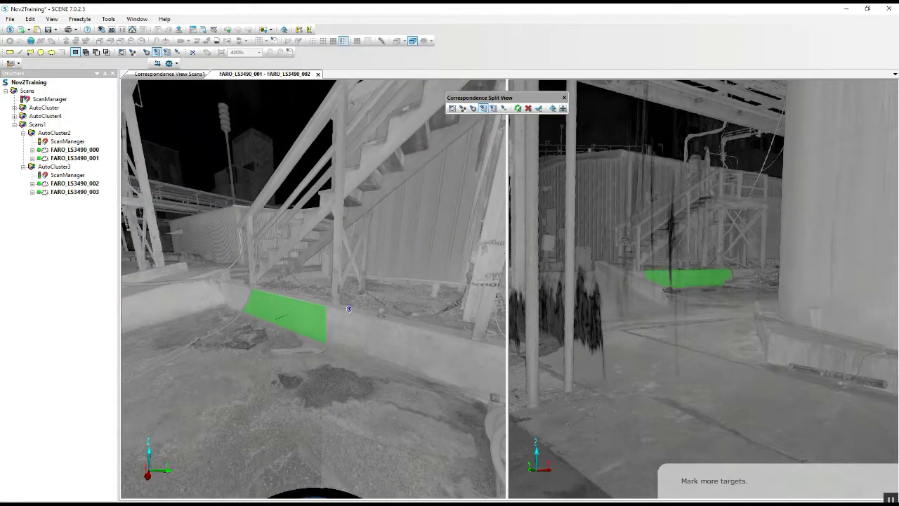
# - Force a correspondence between the two low-wall planes below the staircase in both scans
pyautogui.click(553, 109)
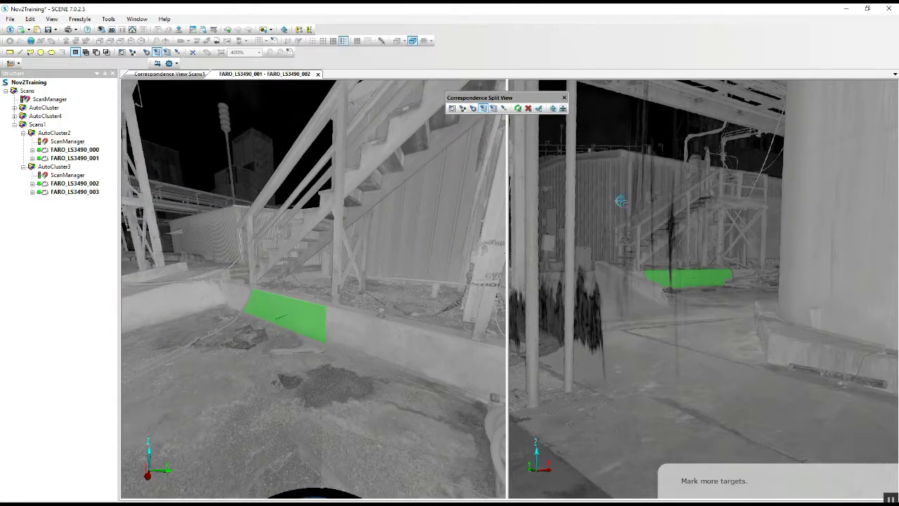
pyautogui.click(692, 280)
pyautogui.click(291, 321)
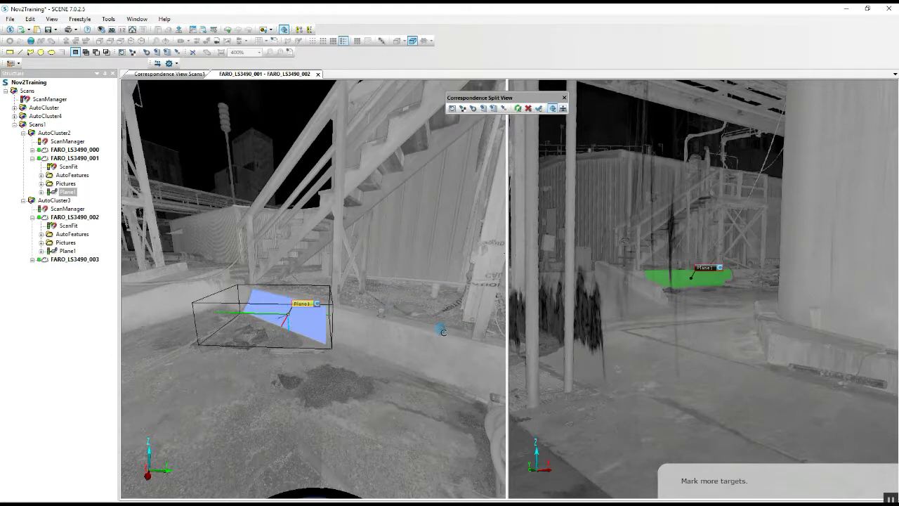
pyautogui.press('Escape')
# - Mark the ground surface in front of the low wall as a plane in scan FARO_LS3490_001
pyautogui.moveTo(637, 236); pyautogui.dragTo(672, 226)
pyautogui.moveTo(338, 301); pyautogui.dragTo(376, 295)
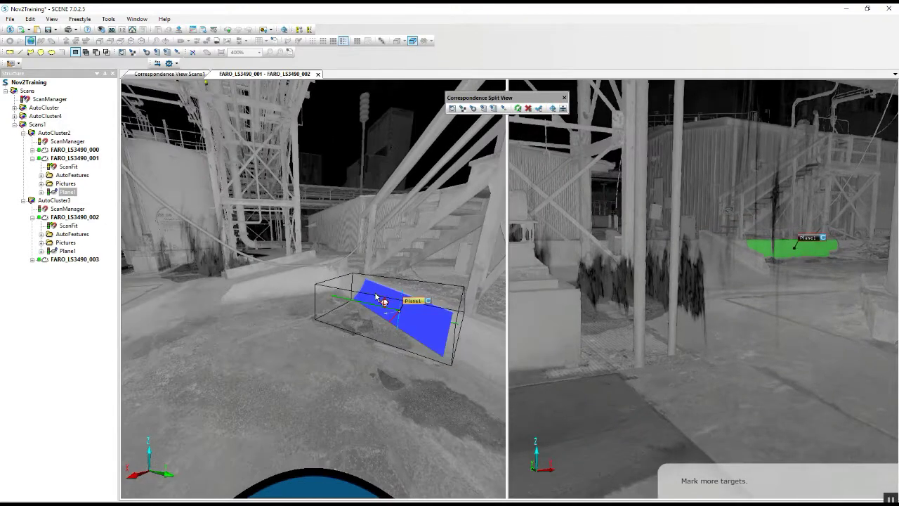
pyautogui.scroll(3, 300, 313)
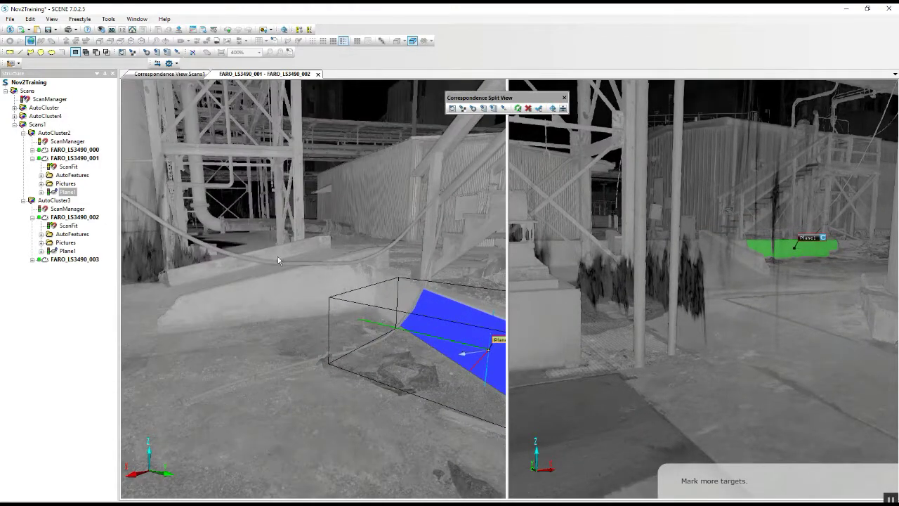
pyautogui.click(482, 108)
pyautogui.click(353, 256)
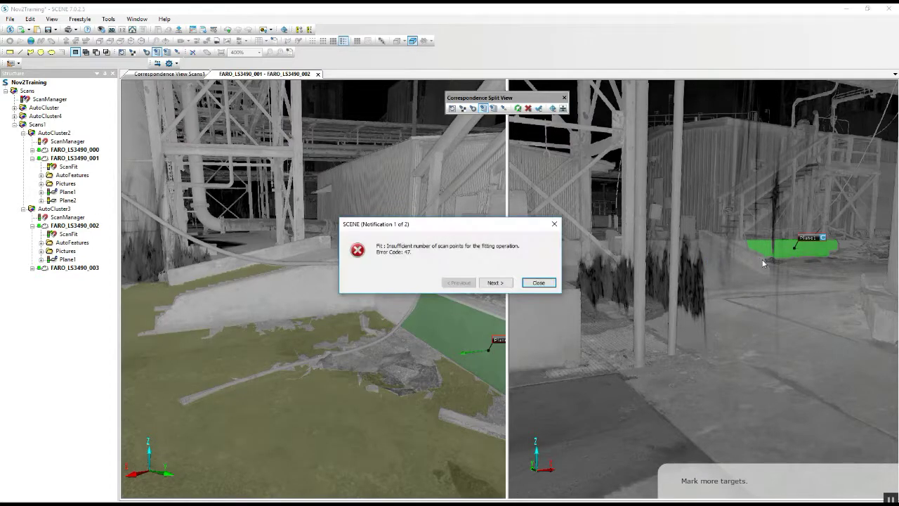
# - Try to mark a second plane around the sloped concrete wall and its base in scan FARO_LS3490_002
pyautogui.click(538, 283)
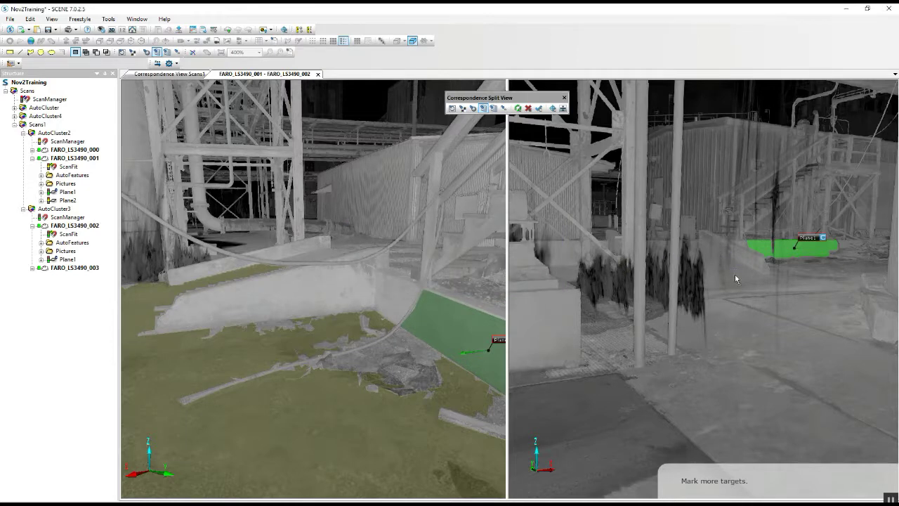
pyautogui.click(539, 282)
pyautogui.scroll(3, 722, 264)
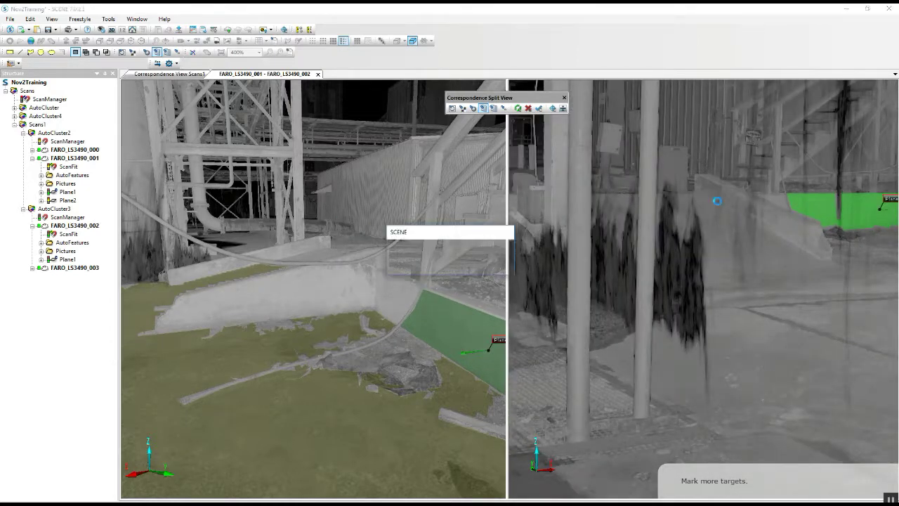
pyautogui.click(538, 283)
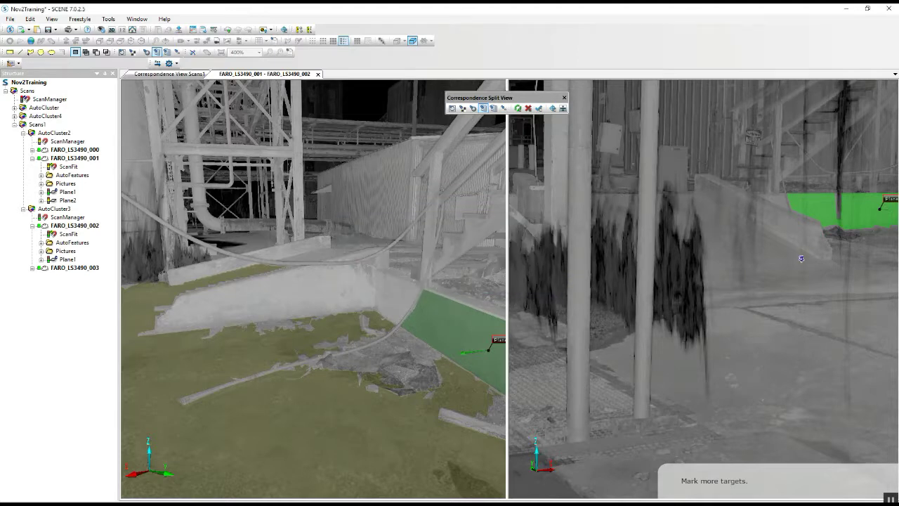
pyautogui.click(784, 251)
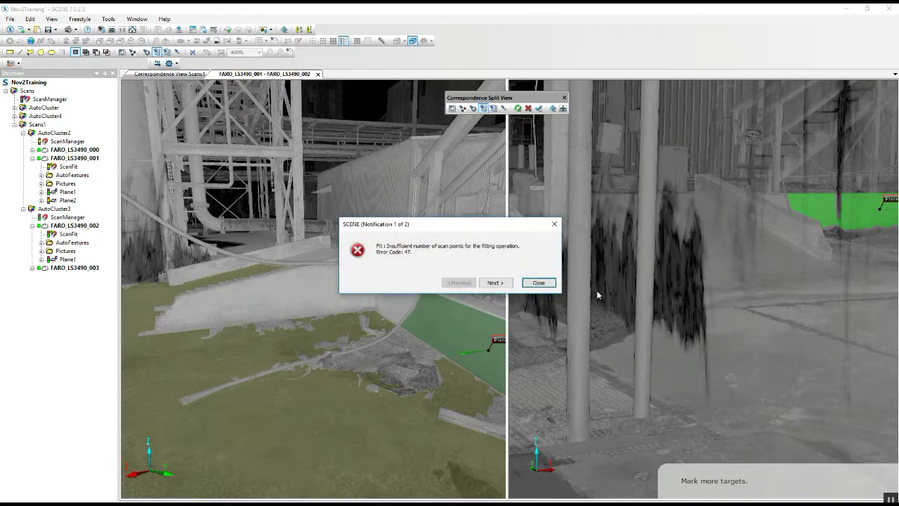
pyautogui.click(539, 283)
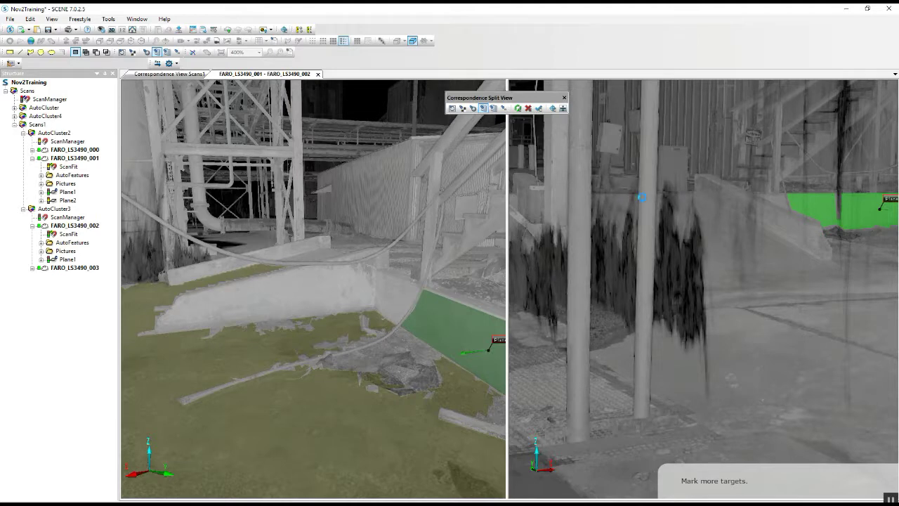
pyautogui.click(690, 229)
pyautogui.click(755, 269)
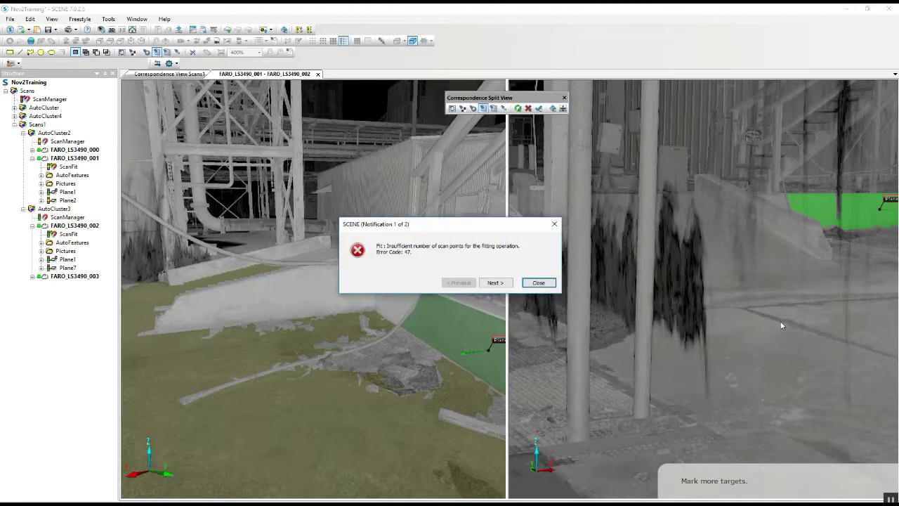
pyautogui.click(539, 283)
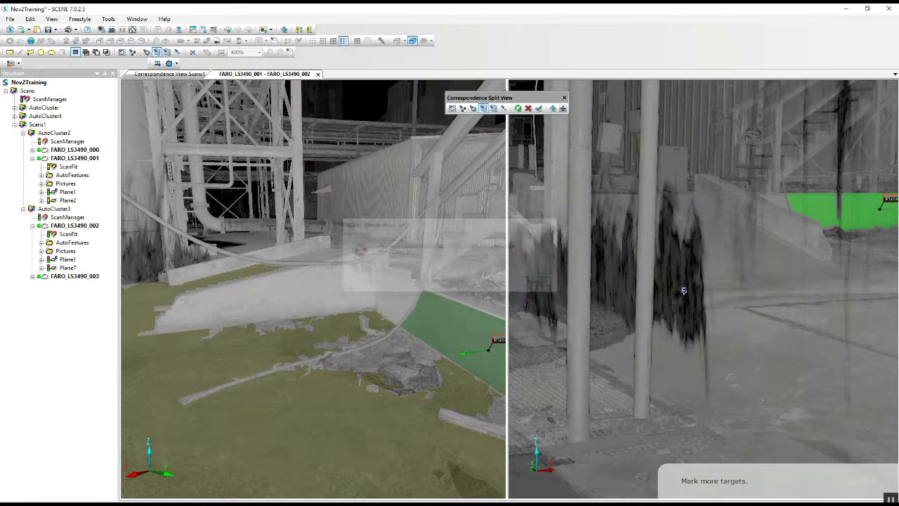
# - Mark the ground near the low wall as a plane in FARO_LS3490_002 and force its correspondence with FARO_LS3490_001's ground plane
pyautogui.click(777, 292)
pyautogui.scroll(-3, 793, 311)
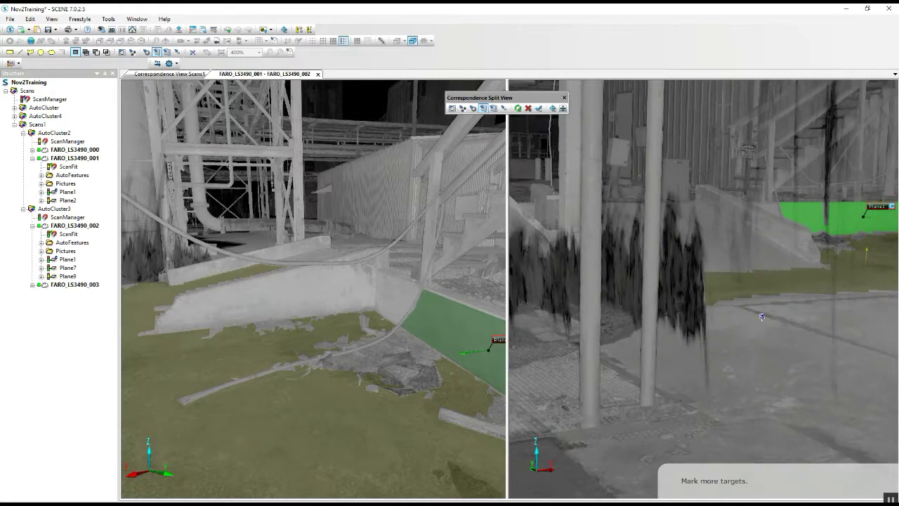
pyautogui.click(553, 108)
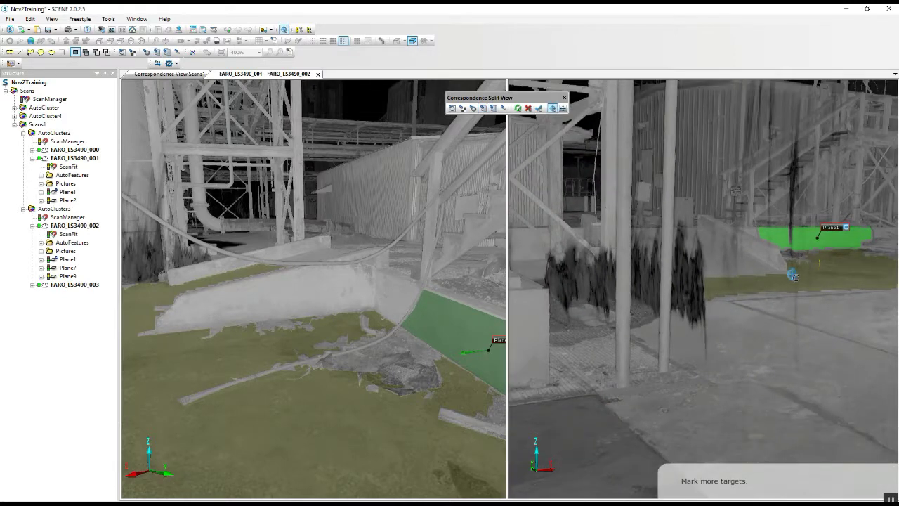
pyautogui.click(305, 395)
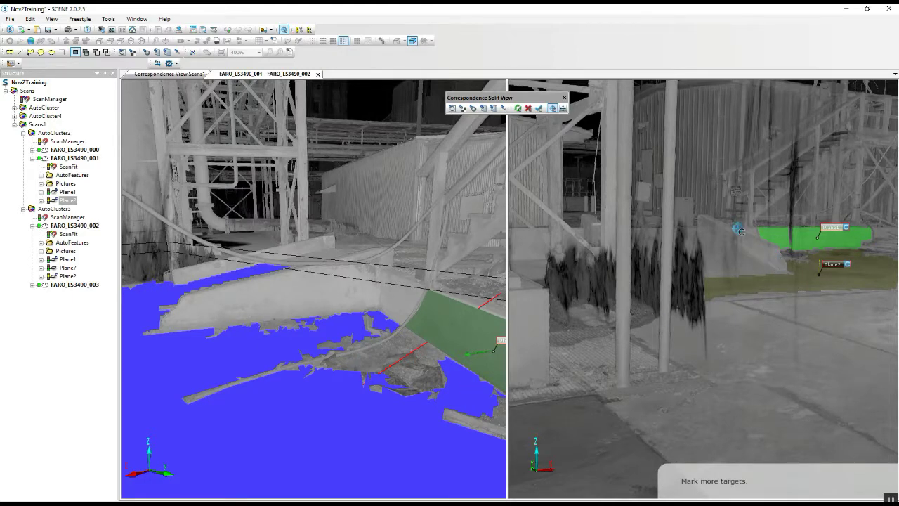
# - Mark the concrete ledge's top surface at the tank base as a plane in both scans FARO_LS3490_001 and FARO_LS3490_002
pyautogui.scroll(5, 738, 232)
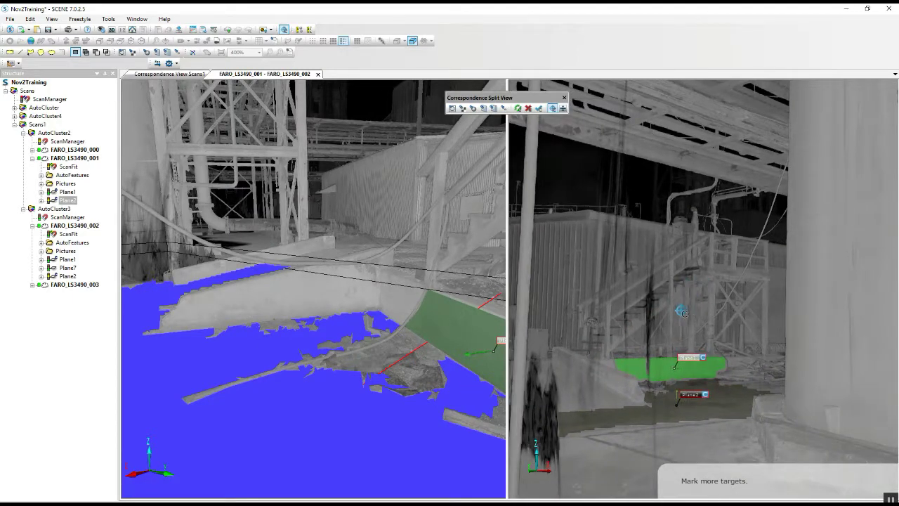
pyautogui.scroll(-5, 676, 304)
pyautogui.moveTo(657, 288); pyautogui.dragTo(661, 273)
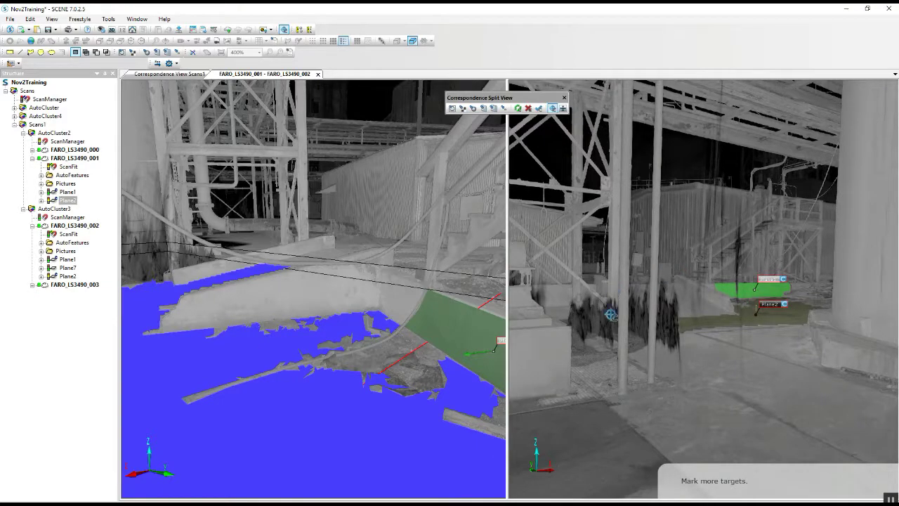
pyautogui.moveTo(320, 307); pyautogui.dragTo(337, 305)
pyautogui.scroll(3, 339, 307)
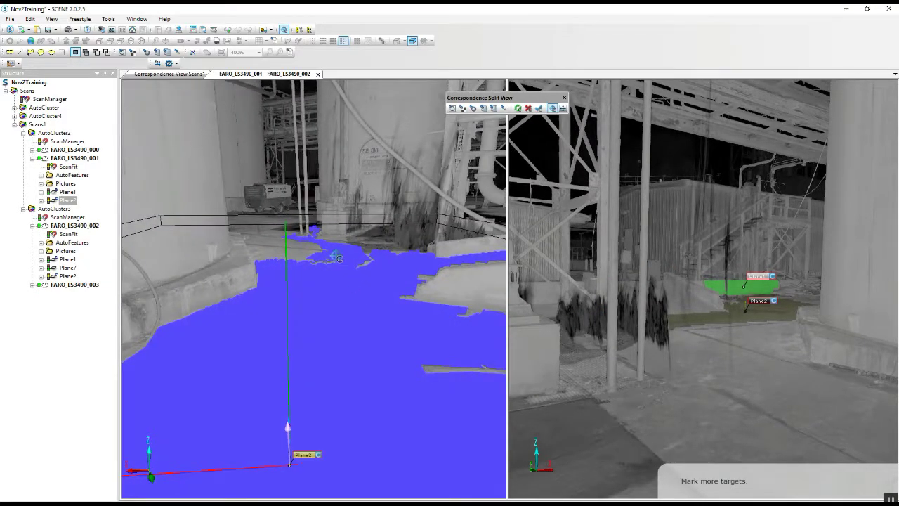
pyautogui.moveTo(622, 323)
pyautogui.mouseDown()
pyautogui.moveTo(683, 313)
pyautogui.moveTo(670, 317)
pyautogui.mouseUp()
pyautogui.moveTo(392, 273)
pyautogui.mouseDown()
pyautogui.moveTo(396, 321)
pyautogui.moveTo(278, 176)
pyautogui.mouseUp()
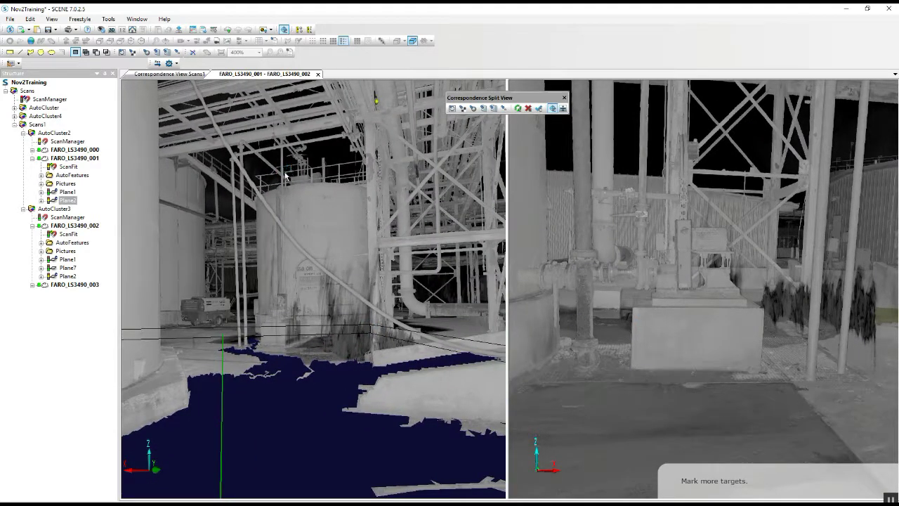
pyautogui.press('Escape')
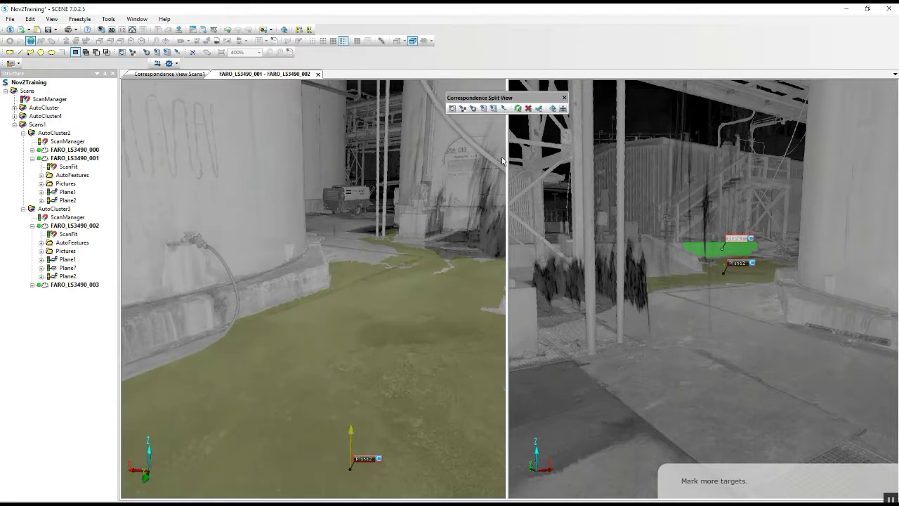
pyautogui.click(482, 110)
pyautogui.click(290, 252)
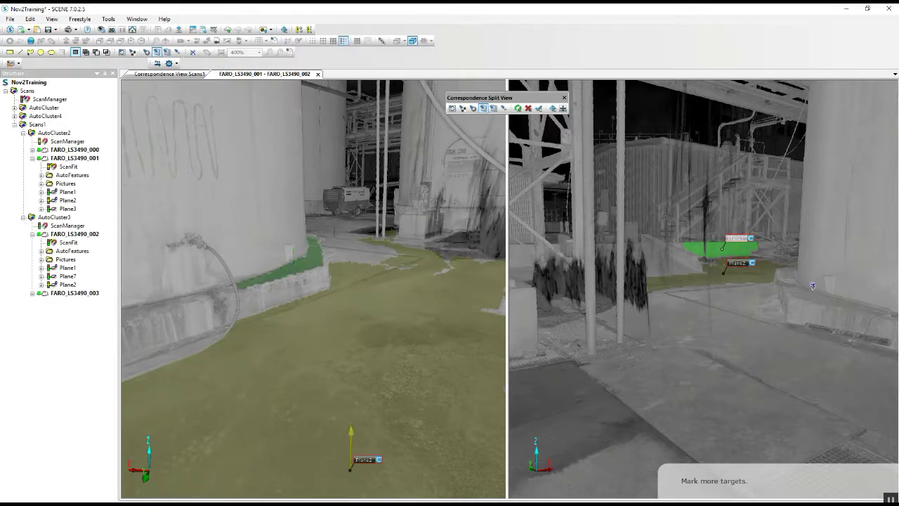
pyautogui.click(791, 282)
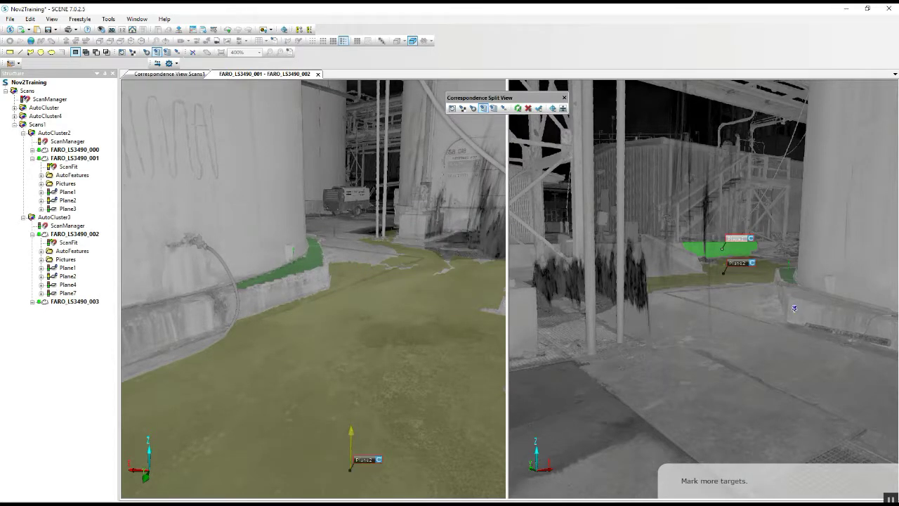
# - Force a correspondence between the two ledge planes at the tank base in both scans
pyautogui.click(552, 108)
pyautogui.click(789, 279)
pyautogui.click(317, 254)
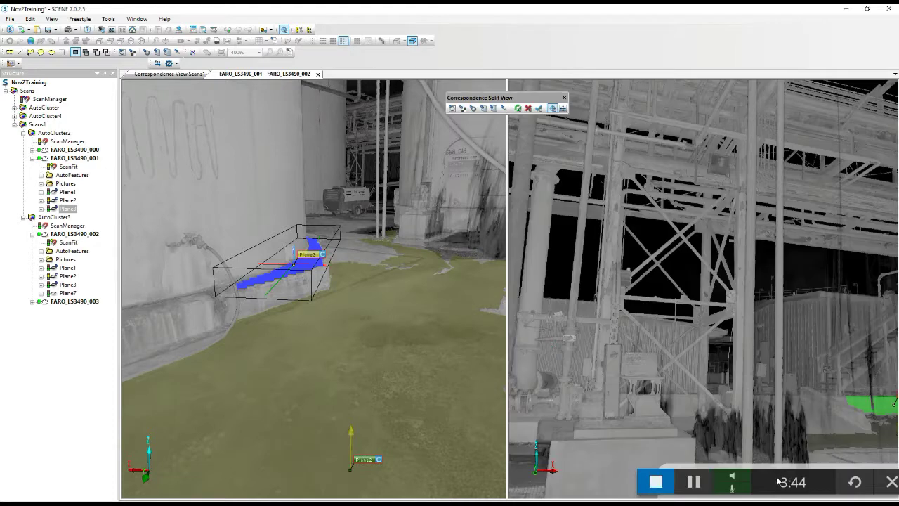
pyautogui.click(653, 482)
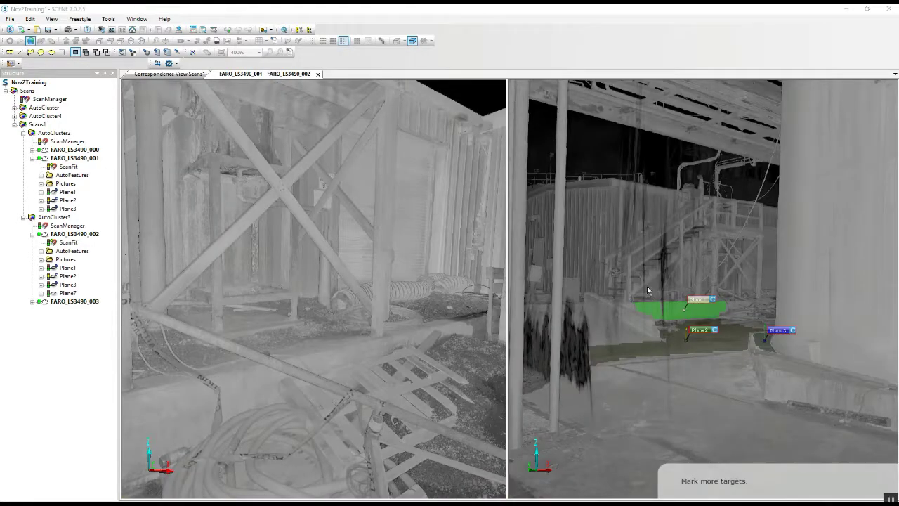
# - Mark the flat wall panel behind the steel frame as a plane in FARO_LS3490_002 and in FARO_LS3490_001
pyautogui.moveTo(648, 286); pyautogui.dragTo(618, 288)
pyautogui.click(483, 108)
pyautogui.moveTo(633, 255); pyautogui.dragTo(597, 243)
pyautogui.click(597, 238)
pyautogui.click(406, 208)
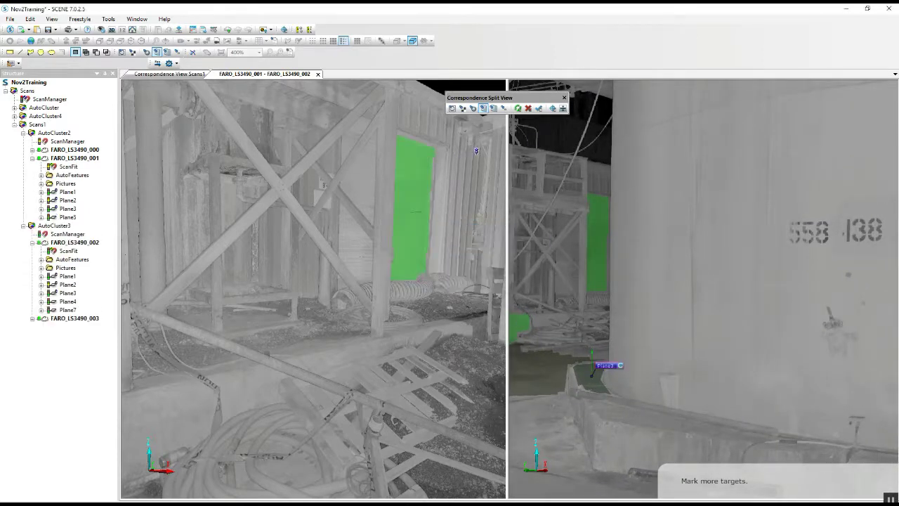
# - Force a correspondence between the wall-panel planes behind the steel frame in both scans
pyautogui.click(562, 109)
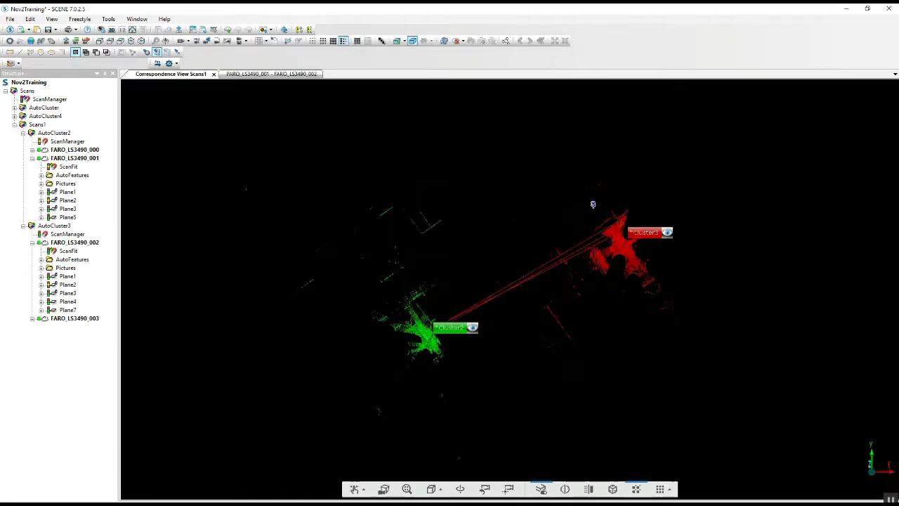
pyautogui.click(254, 74)
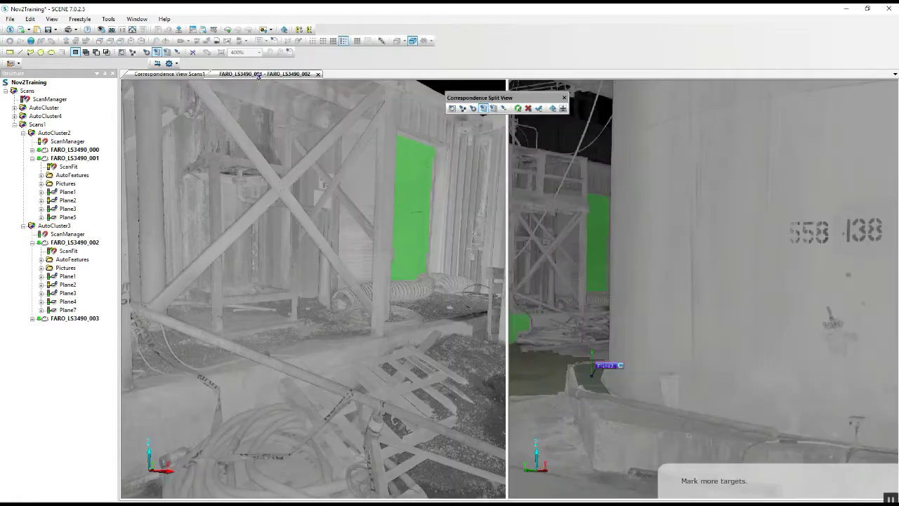
pyautogui.click(553, 108)
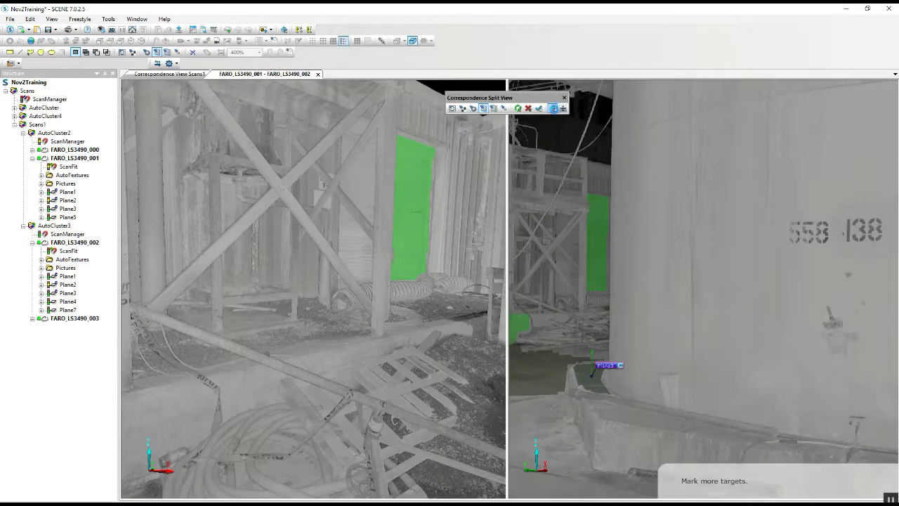
pyautogui.click(595, 226)
pyautogui.click(411, 206)
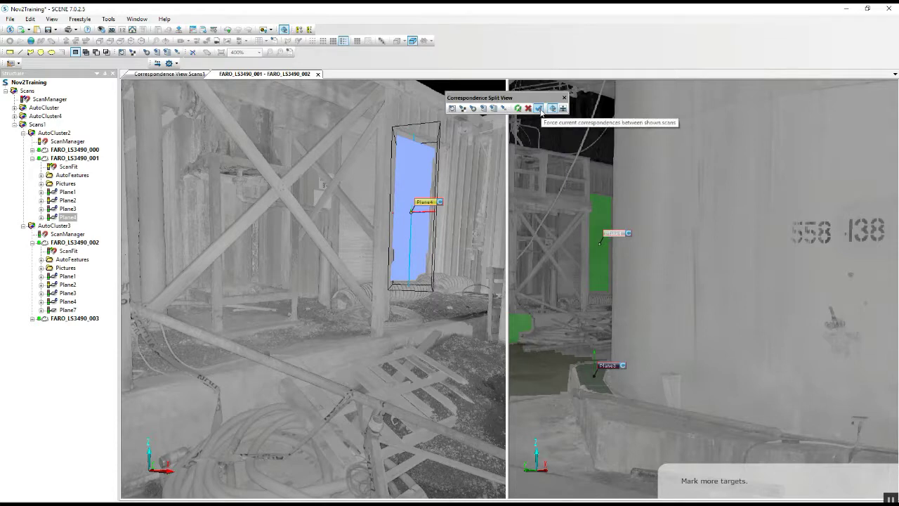
pyautogui.click(539, 109)
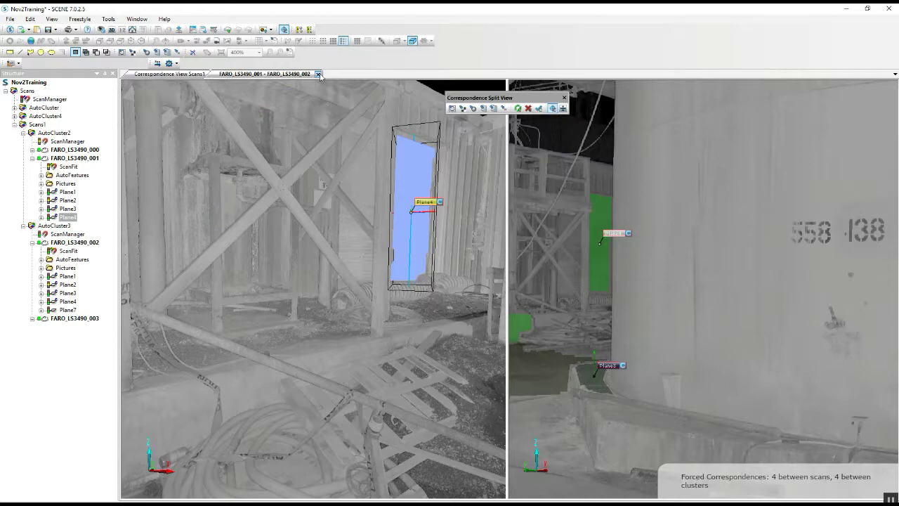
# - Move AutoCluster2 onto AutoCluster3 in the correspondence view so that their point clouds roughly overlap
pyautogui.click(167, 75)
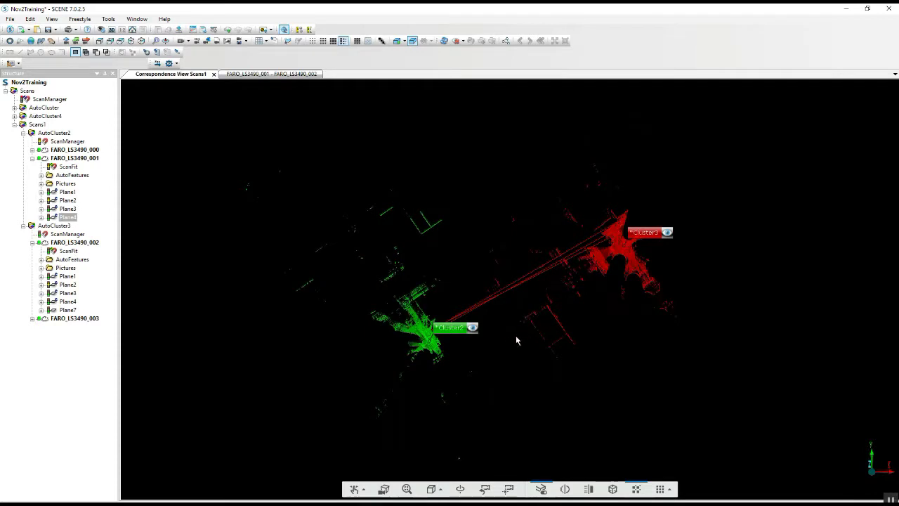
pyautogui.moveTo(444, 331); pyautogui.dragTo(464, 333, button='middle')
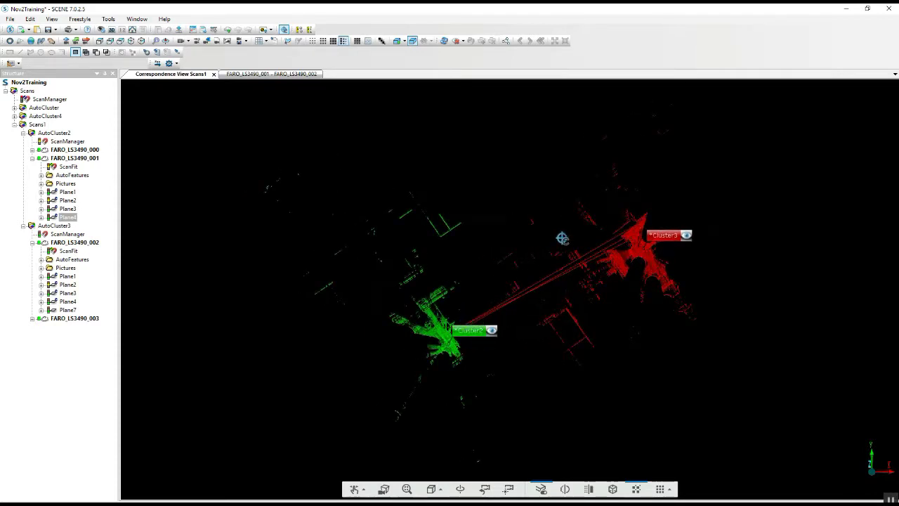
pyautogui.moveTo(473, 333); pyautogui.dragTo(478, 340)
pyautogui.click(471, 349)
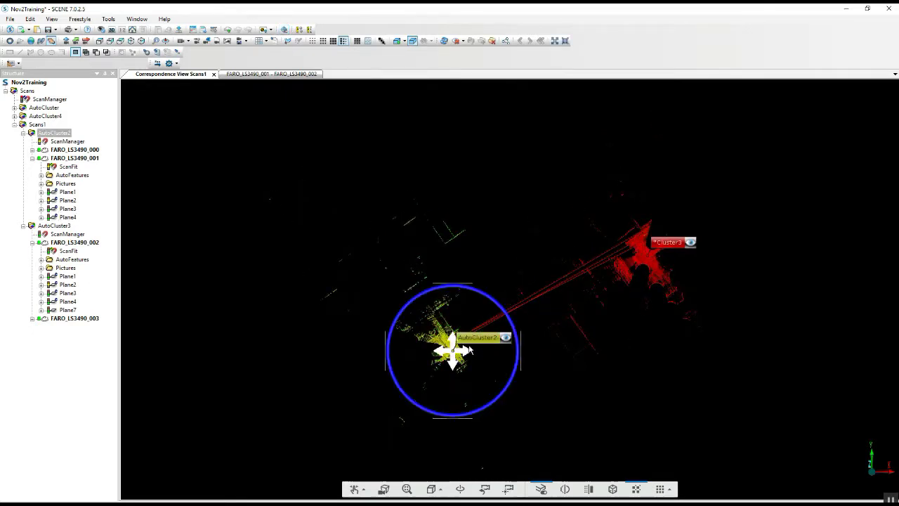
pyautogui.moveTo(469, 351); pyautogui.dragTo(549, 317)
pyautogui.moveTo(621, 278); pyautogui.dragTo(698, 232)
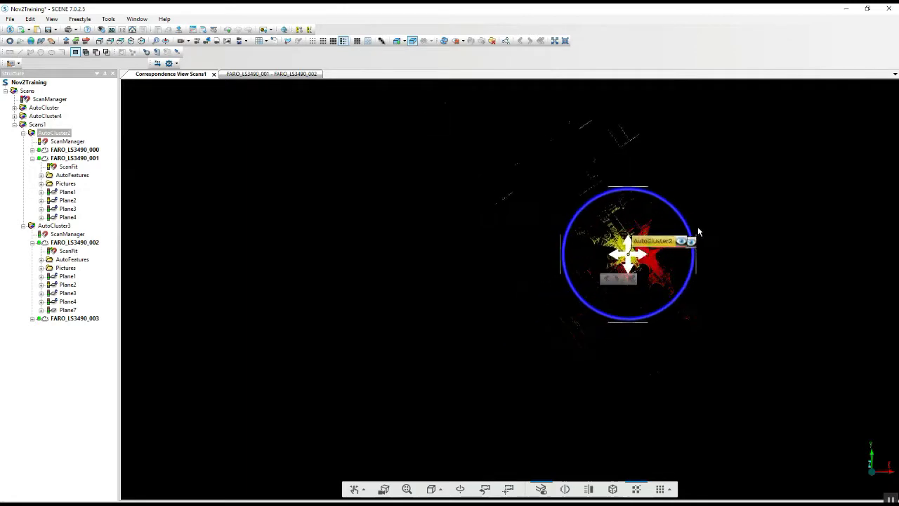
pyautogui.scroll(3, 650, 260)
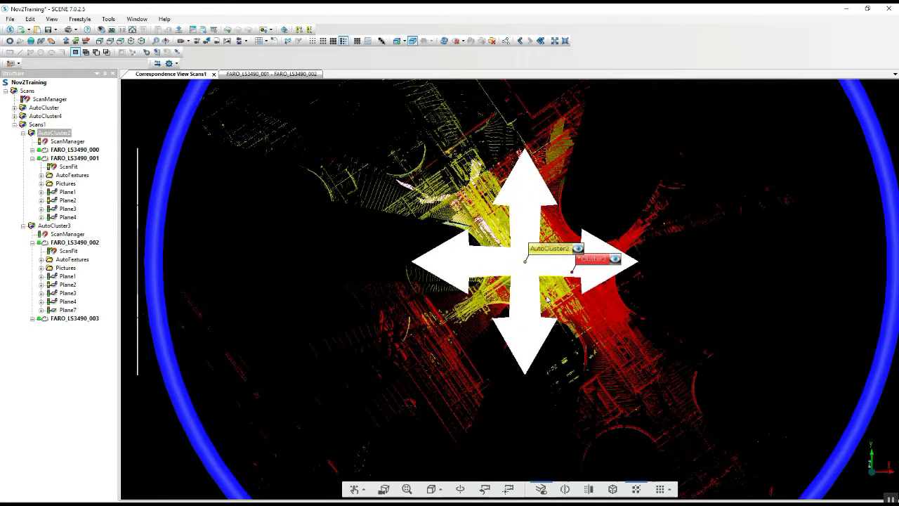
pyautogui.moveTo(545, 295); pyautogui.dragTo(541, 272)
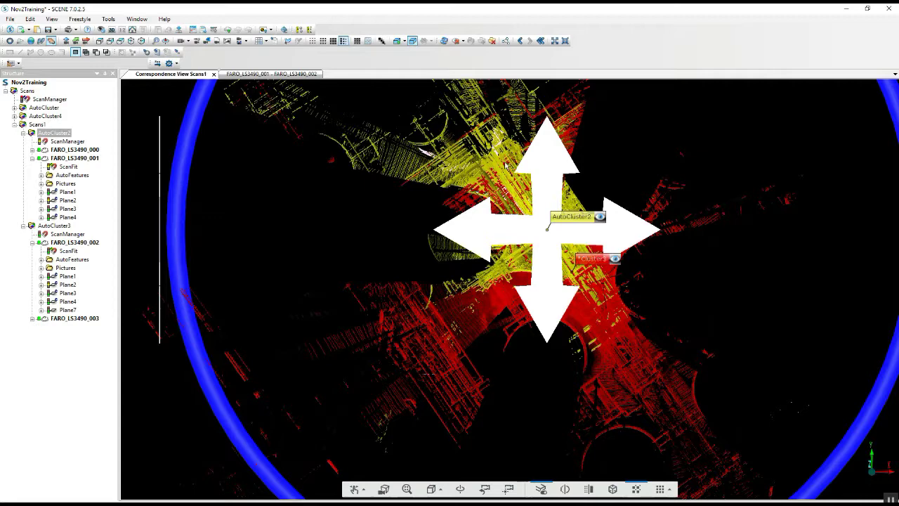
# - Shrink the move-and-rotate manipulator around AutoCluster2 so that it covers less of the point clouds
pyautogui.click(566, 42)
pyautogui.click(566, 42)
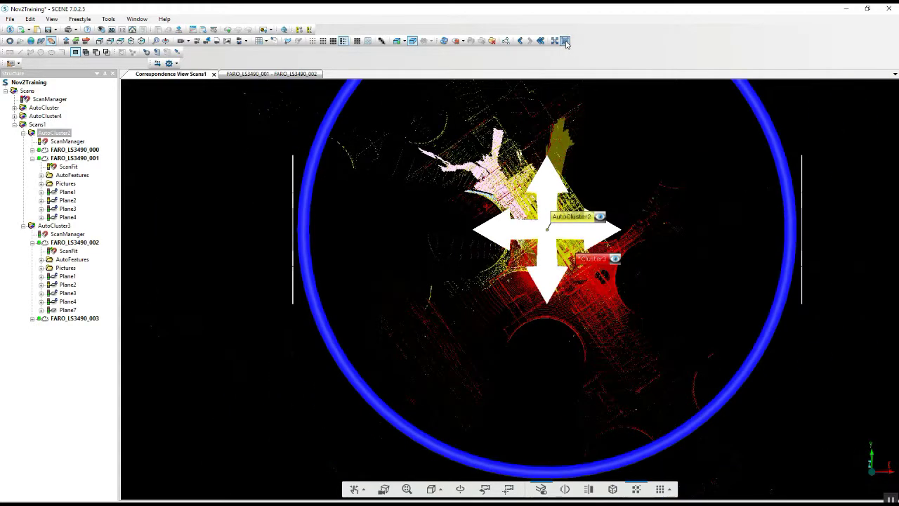
pyautogui.click(567, 42)
pyautogui.click(567, 42)
pyautogui.click(566, 43)
pyautogui.click(567, 43)
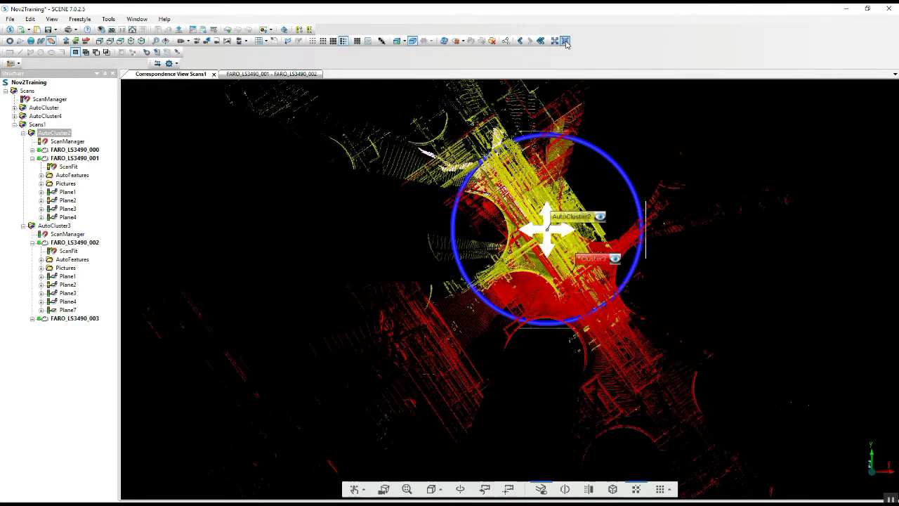
# - Refine the rough alignment of the two clusters using the overlapping tank outlines, and clear the cluster selection
pyautogui.scroll(3, 533, 200)
pyautogui.moveTo(532, 201); pyautogui.dragTo(507, 298, button='middle')
pyautogui.moveTo(540, 282); pyautogui.dragTo(542, 190)
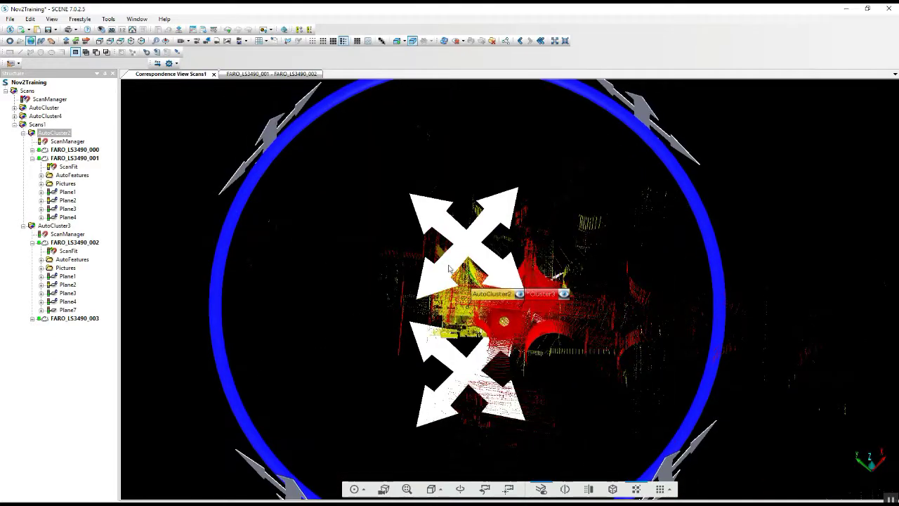
pyautogui.click(314, 247)
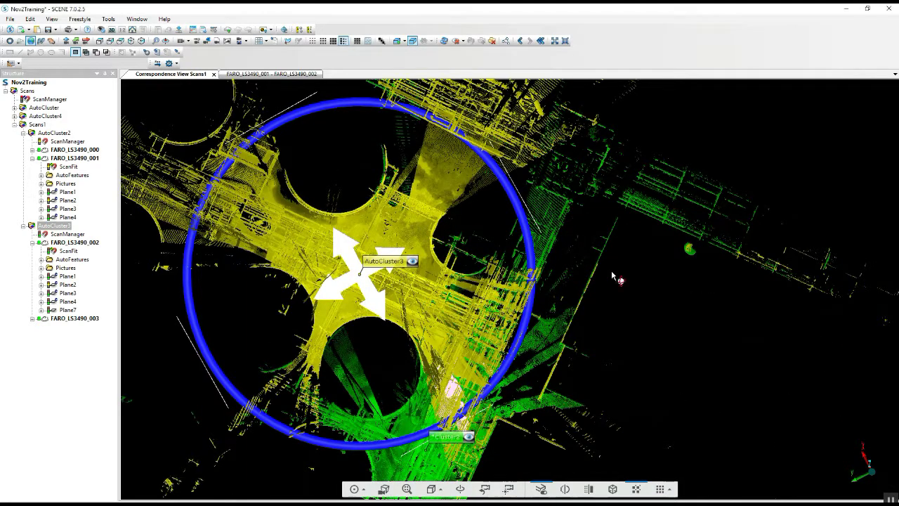
pyautogui.click(612, 276)
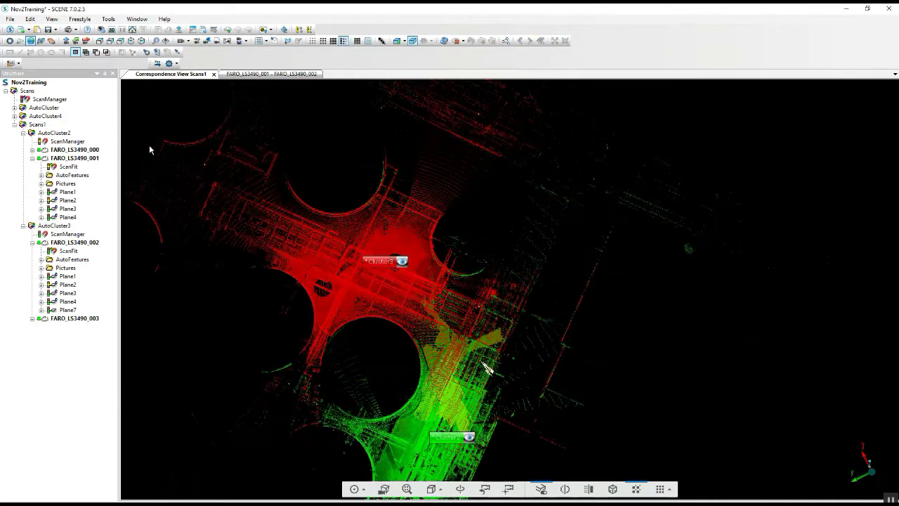
# - Run Place Scans on the Scans1 cluster with the placement mode set to Cloud to Cloud
pyautogui.click(15, 125)
pyautogui.click(14, 125)
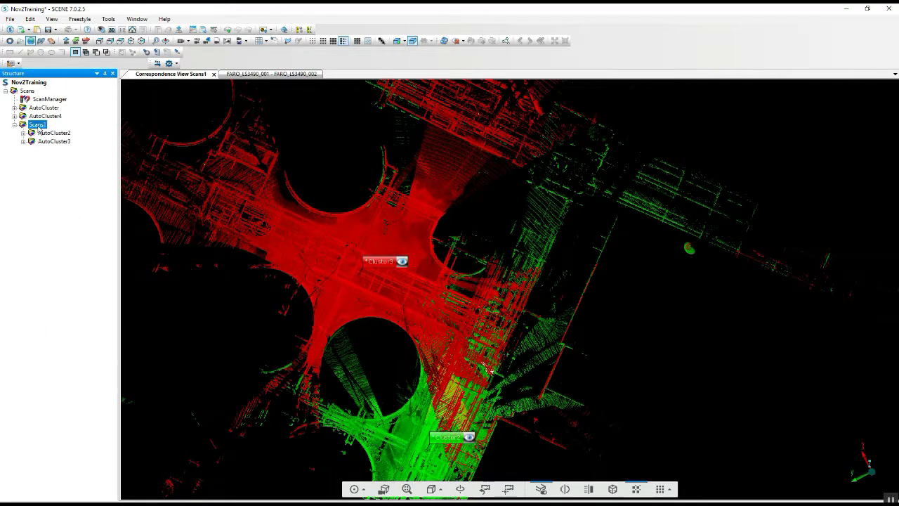
pyautogui.rightClick(40, 130)
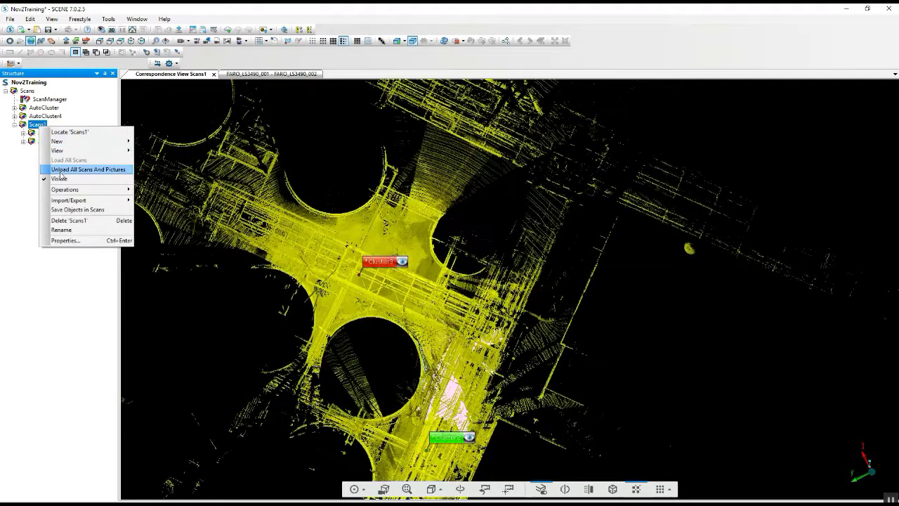
pyautogui.moveTo(73, 191)
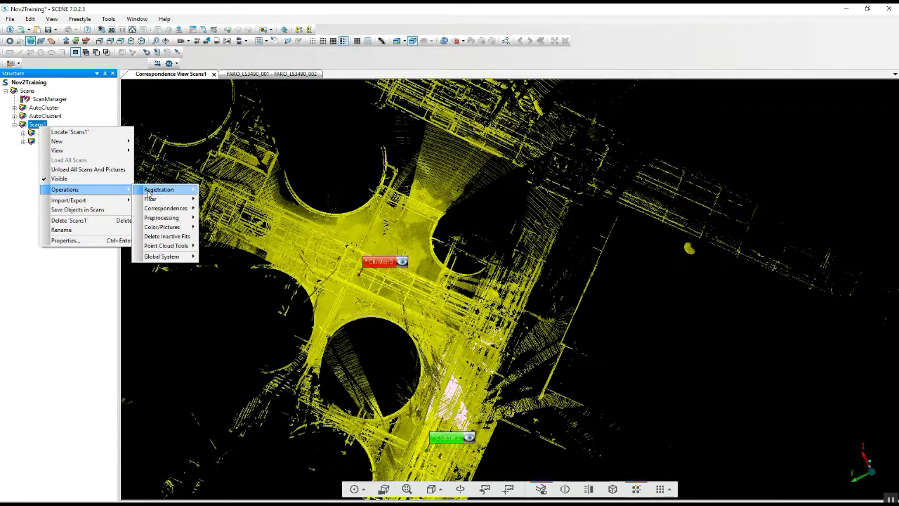
pyautogui.moveTo(161, 202)
pyautogui.moveTo(194, 219)
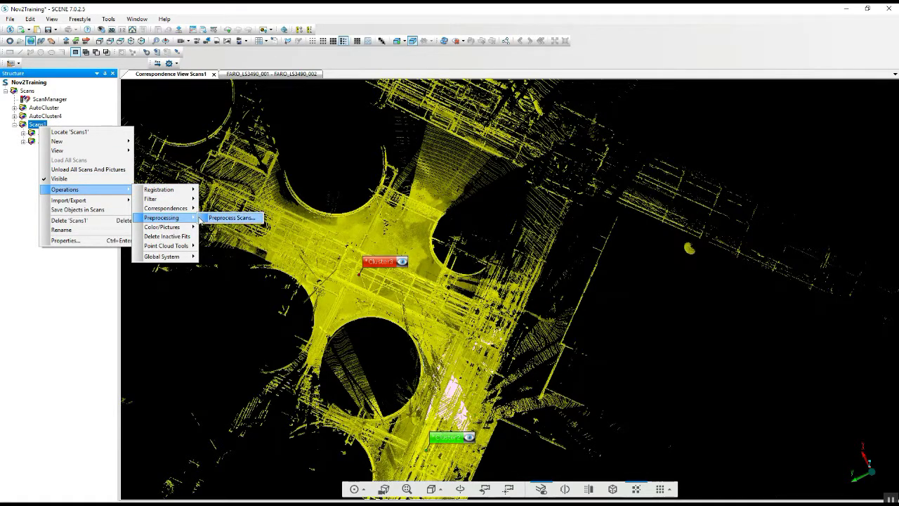
pyautogui.moveTo(199, 192)
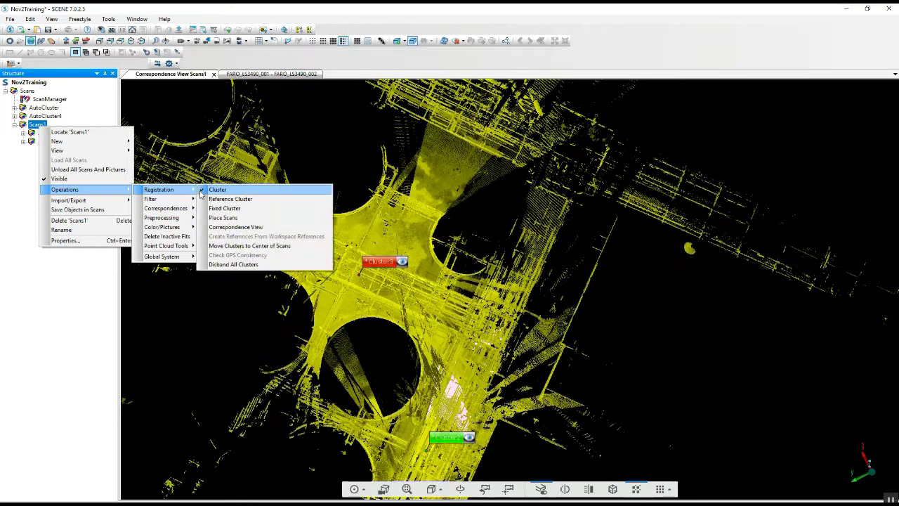
pyautogui.click(229, 218)
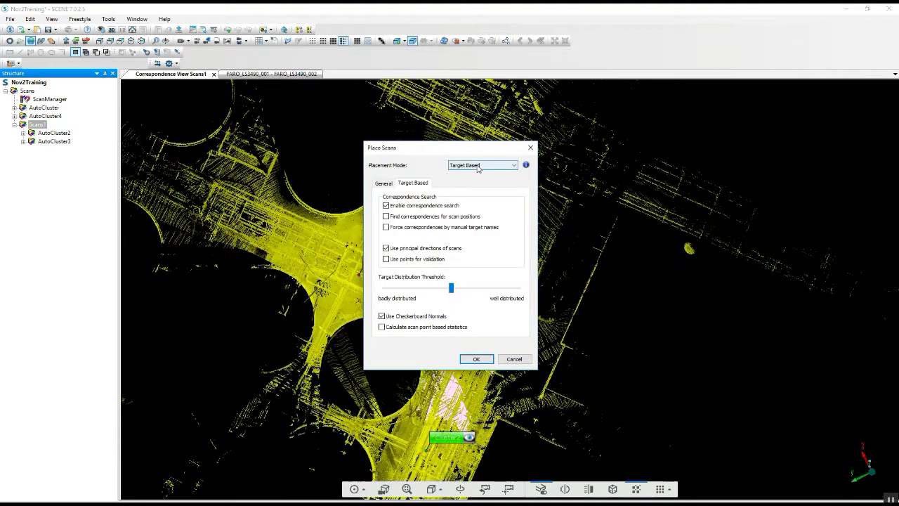
pyautogui.click(479, 166)
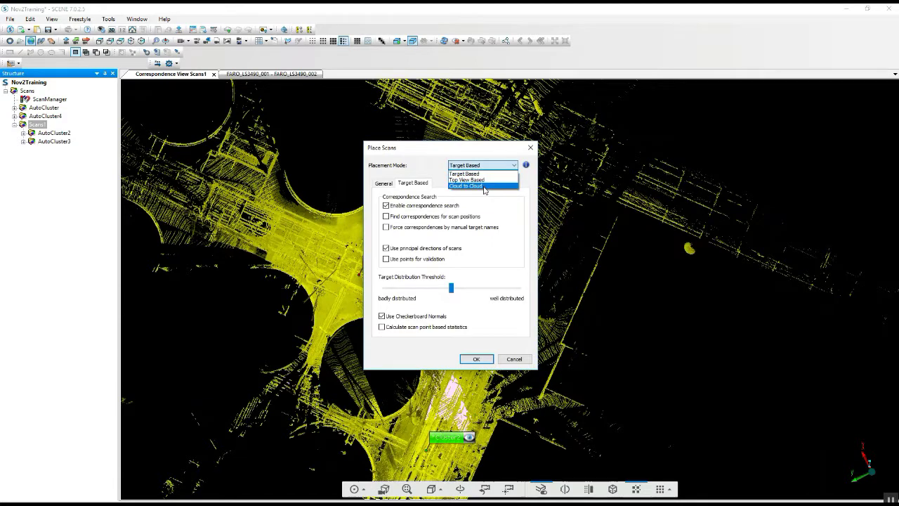
pyautogui.click(484, 186)
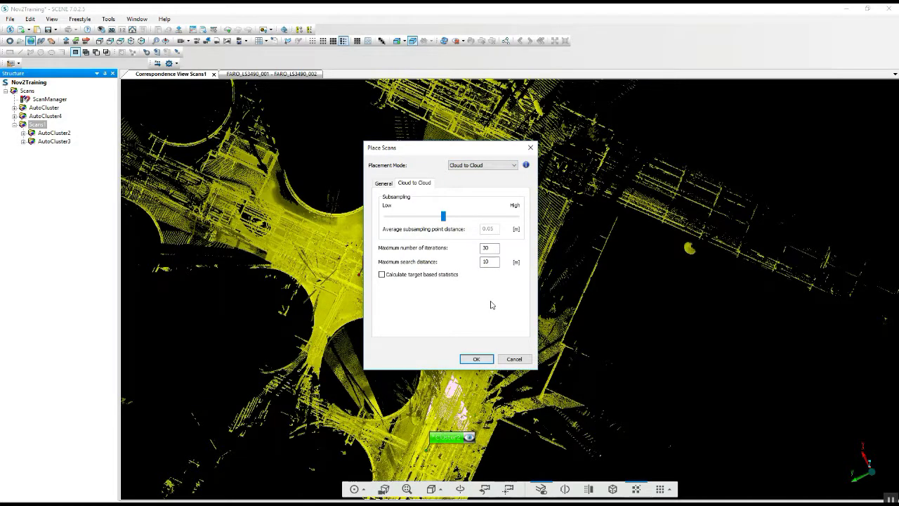
pyautogui.click(477, 359)
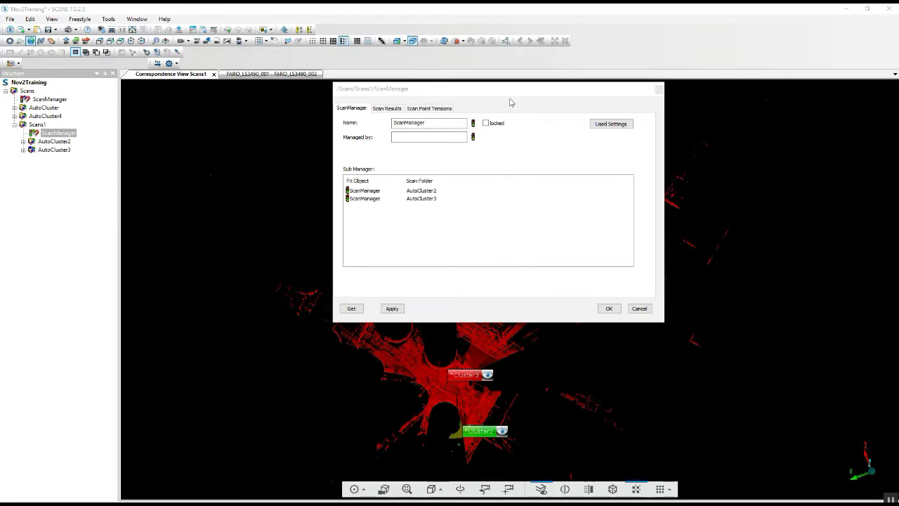
# - Accept the placement results dialog for Scans1 and lock that cluster's ScanManager
pyautogui.moveTo(514, 94); pyautogui.dragTo(453, 106)
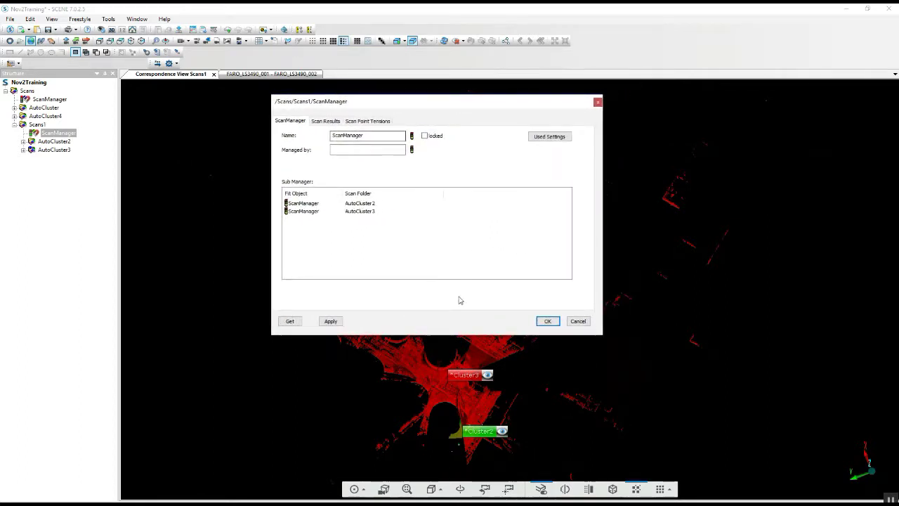
pyautogui.click(548, 321)
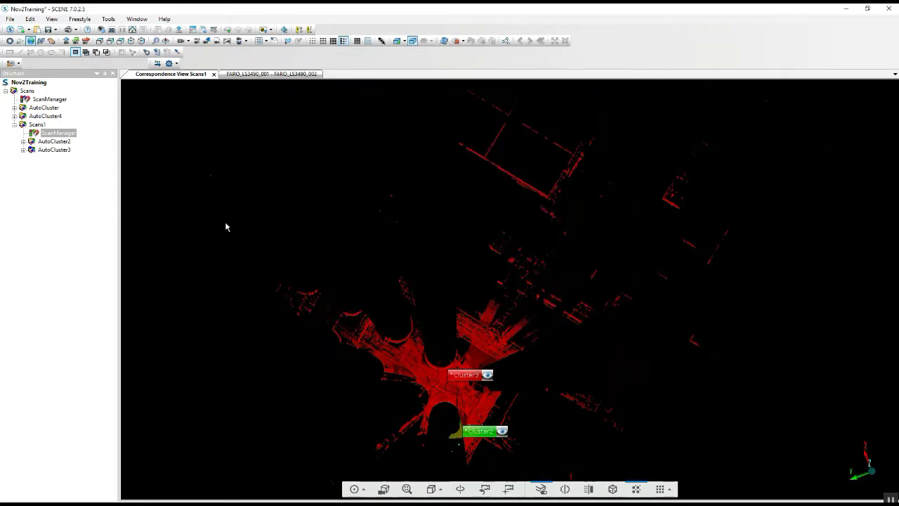
pyautogui.rightClick(62, 136)
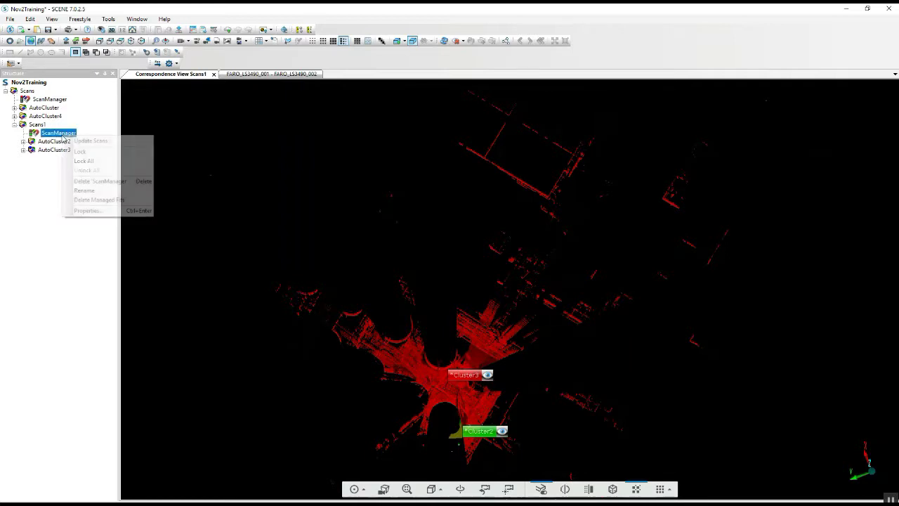
pyautogui.click(76, 148)
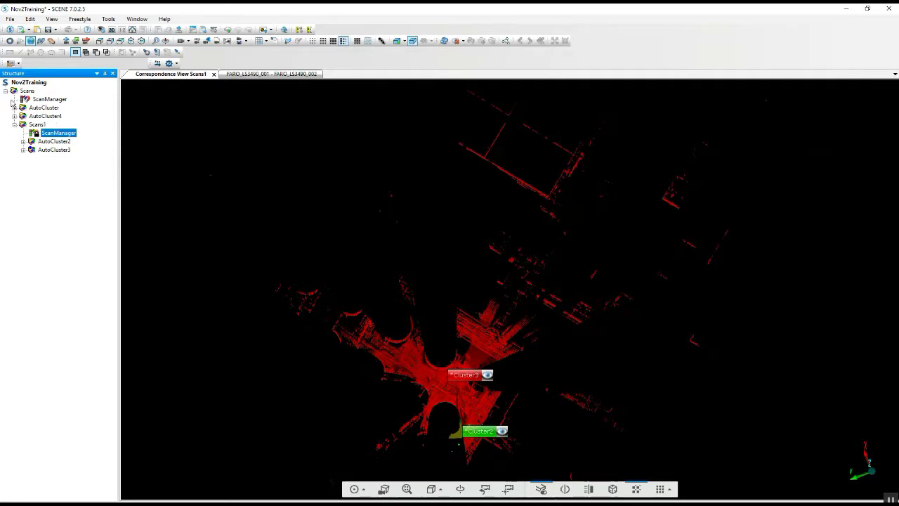
# - Collapse the Scans1 cluster and expand AutoCluster and AutoCluster4 to list their scans
pyautogui.click(14, 124)
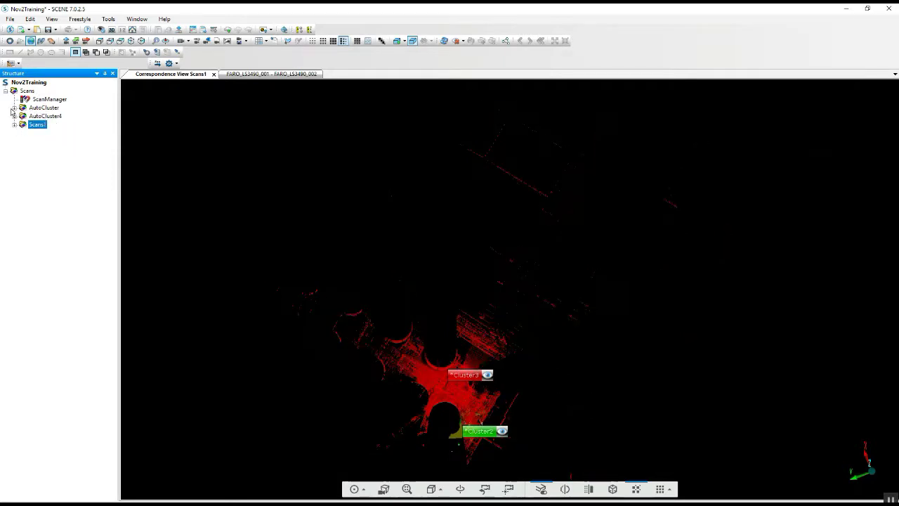
pyautogui.click(14, 107)
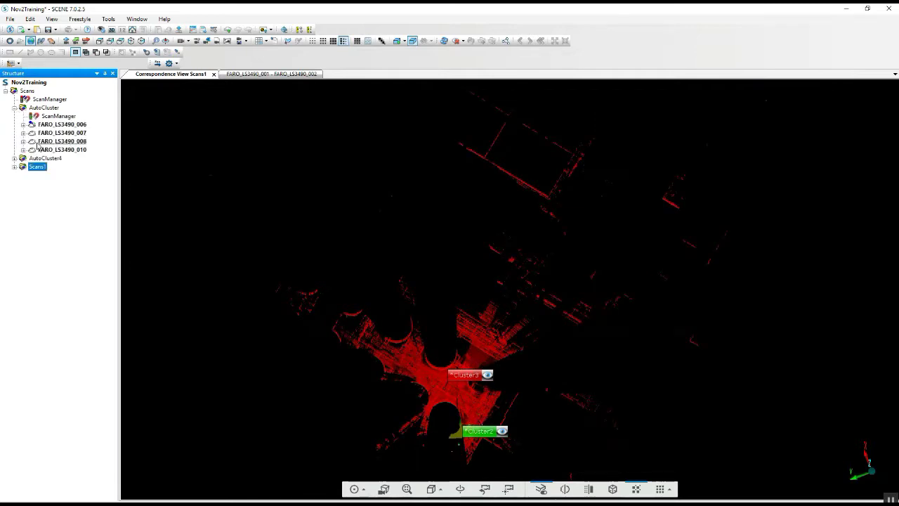
pyautogui.click(14, 158)
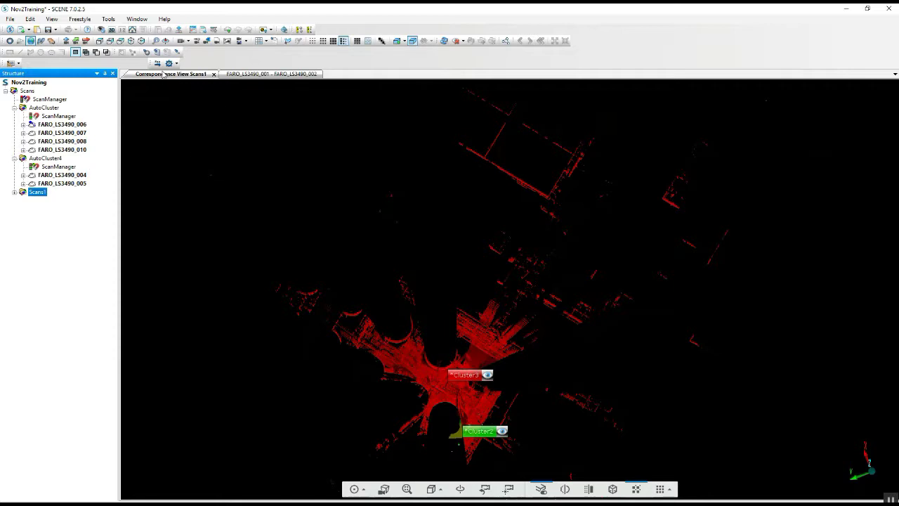
# - Close the FARO_LS3490_001 - FARO_LS3490_002 split view and the Scans1 correspondence view
pyautogui.click(315, 74)
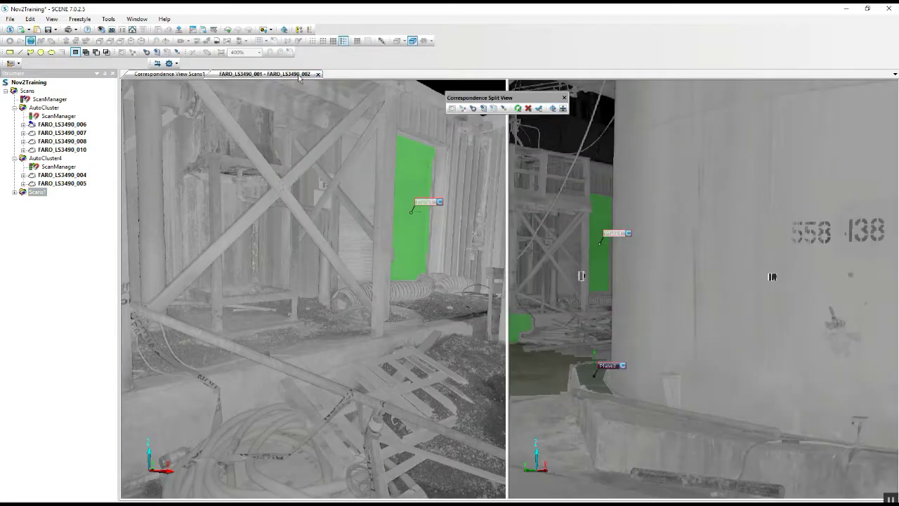
pyautogui.click(316, 74)
pyautogui.click(214, 74)
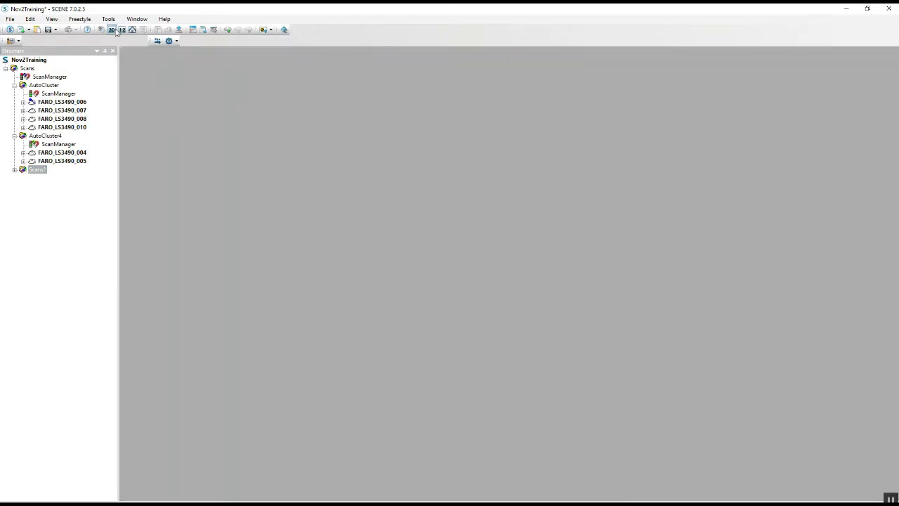